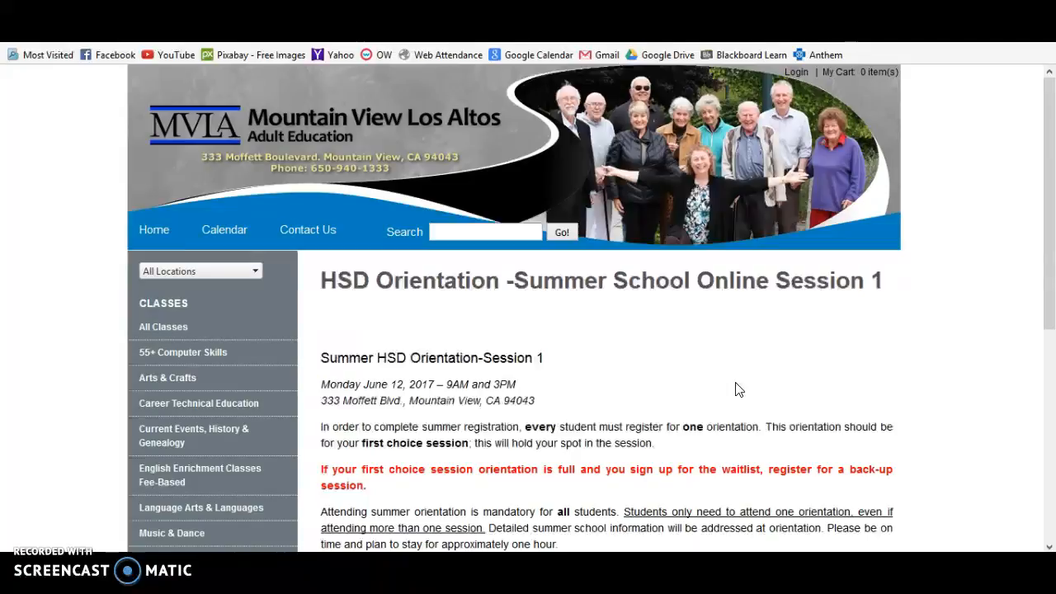
scroll(737, 392, "down", 6)
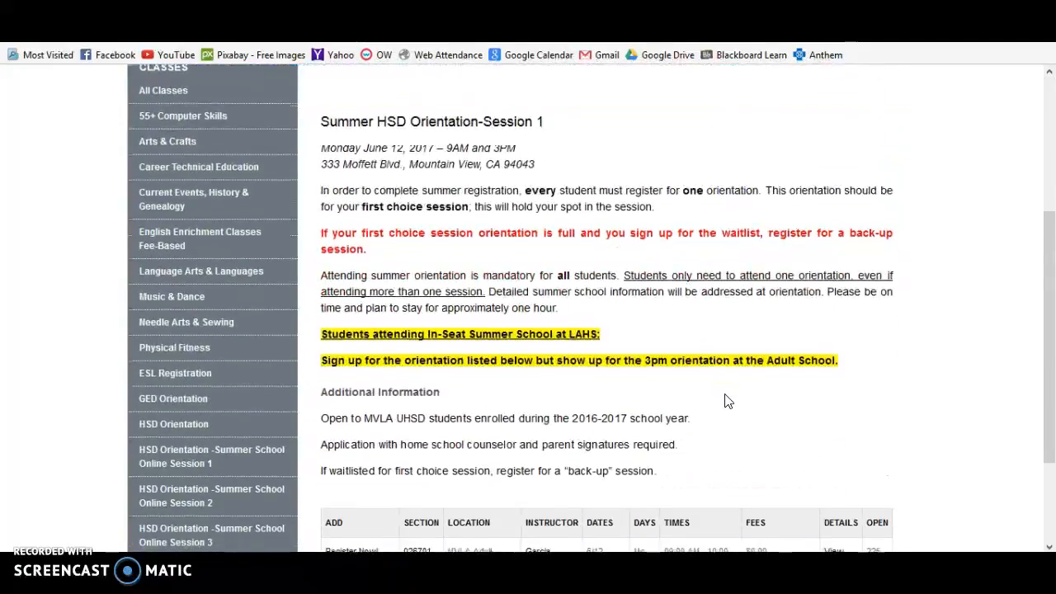
scroll(725, 401, "down", 2)
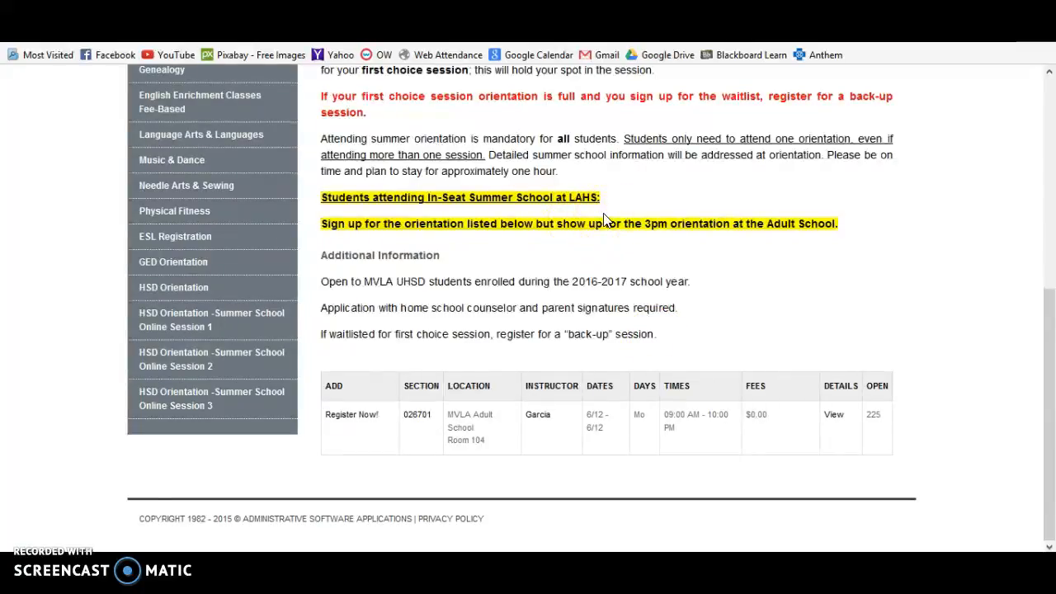
left_click(608, 246)
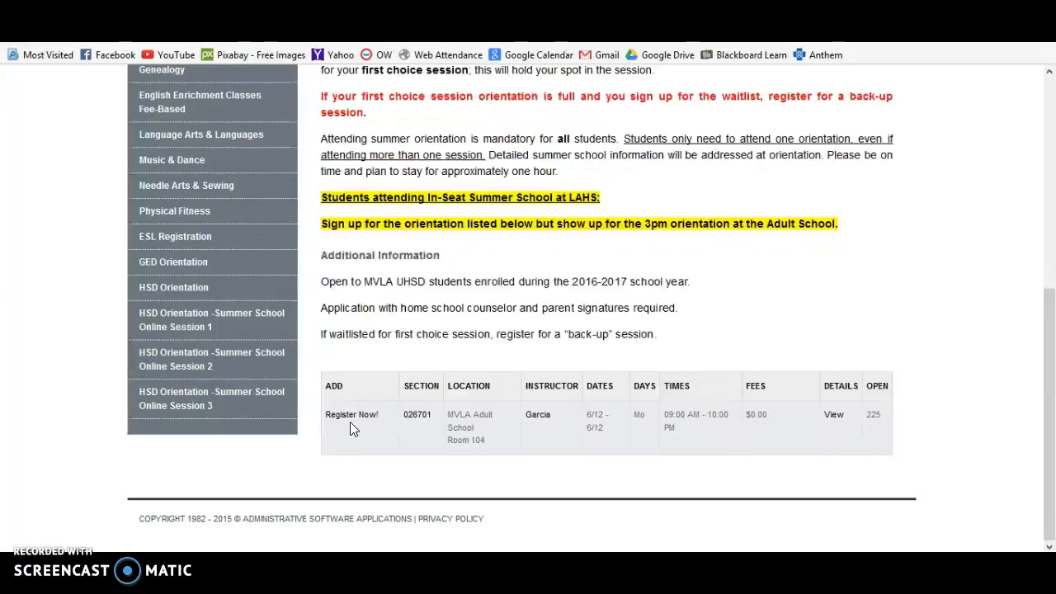
Add Summer HSD Orientation-Session 1 ($0.00) to the cart and proceed to checkout.
left_click(354, 419)
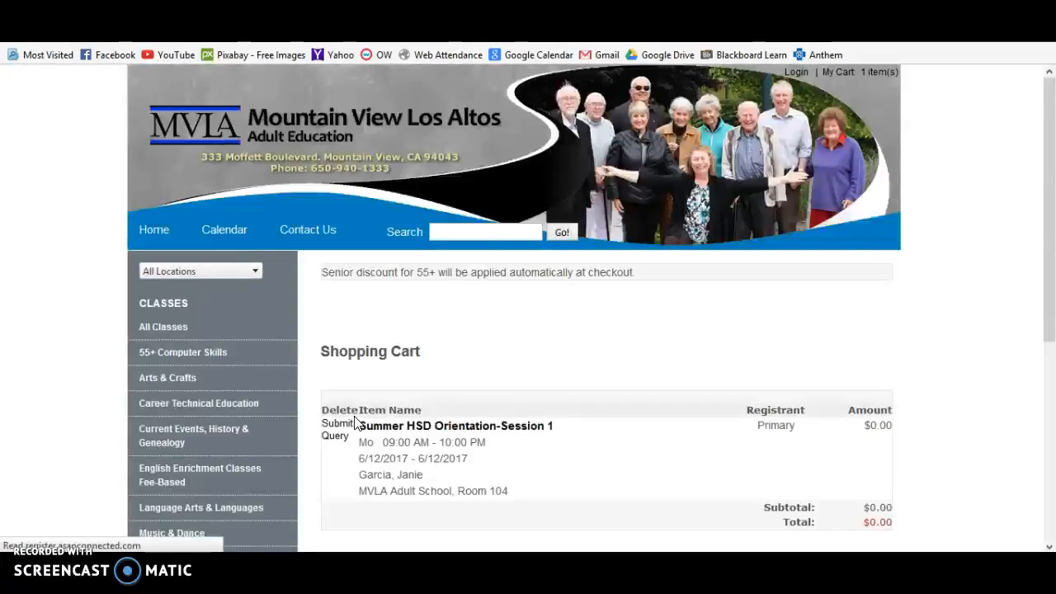
scroll(363, 409, "down", 5)
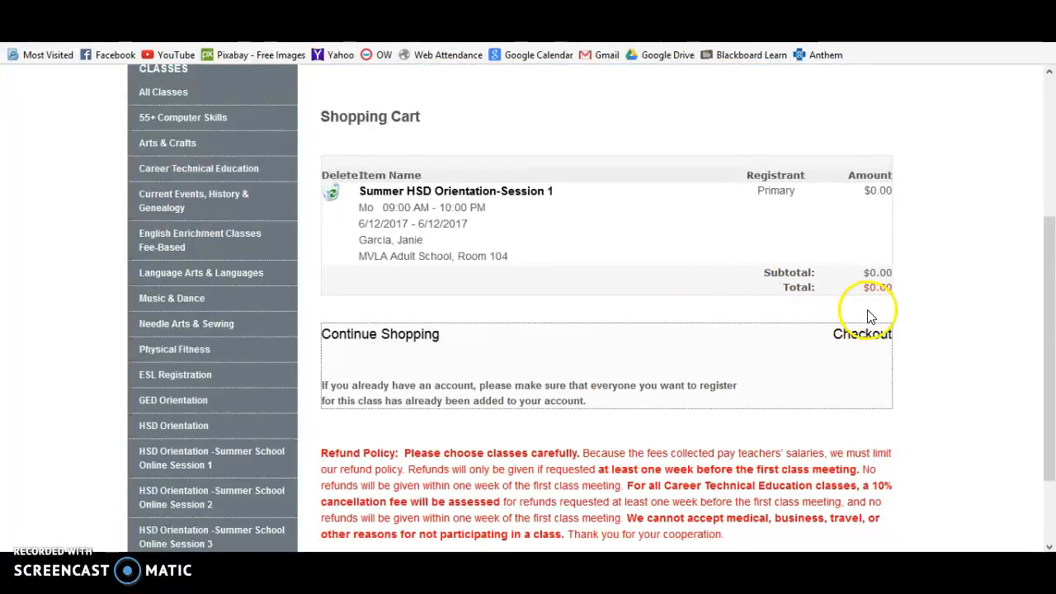
left_click(865, 336)
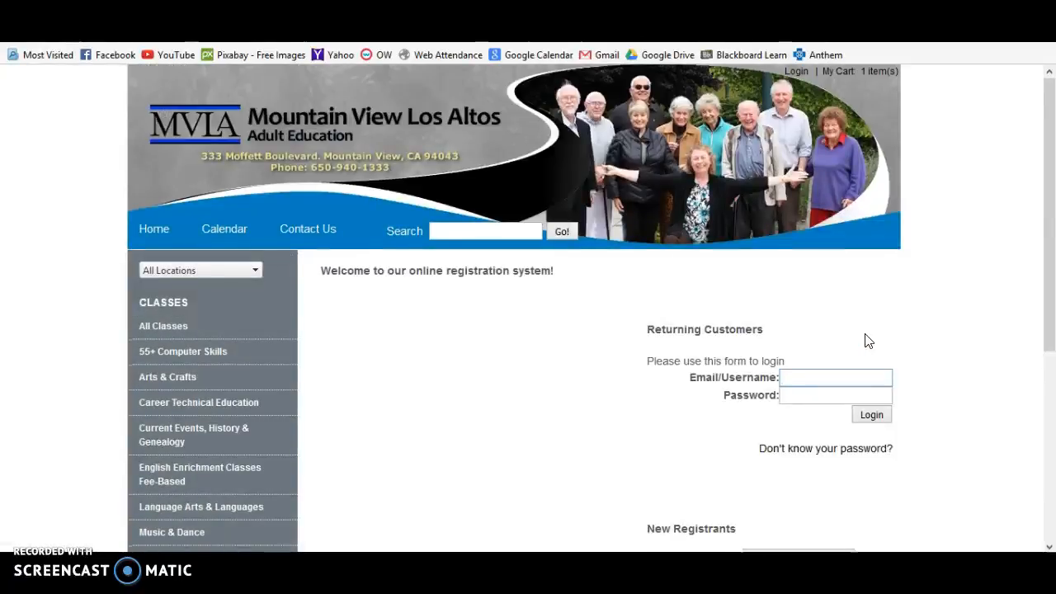
scroll(866, 341, "down", 3)
scroll(866, 341, "down", 1)
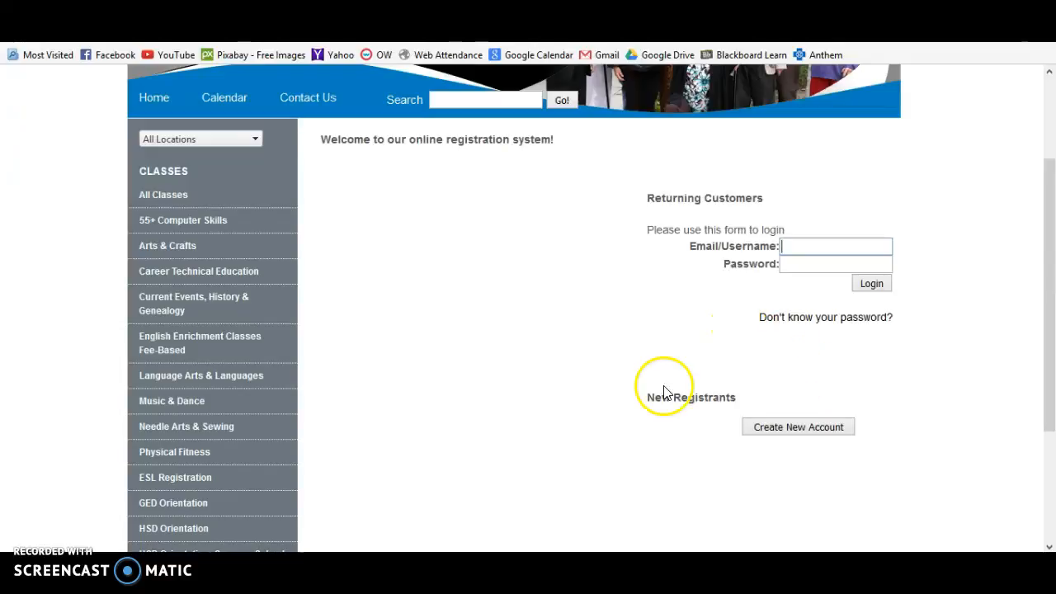
Start a new student account and enter the student's last and first name.
left_click(804, 435)
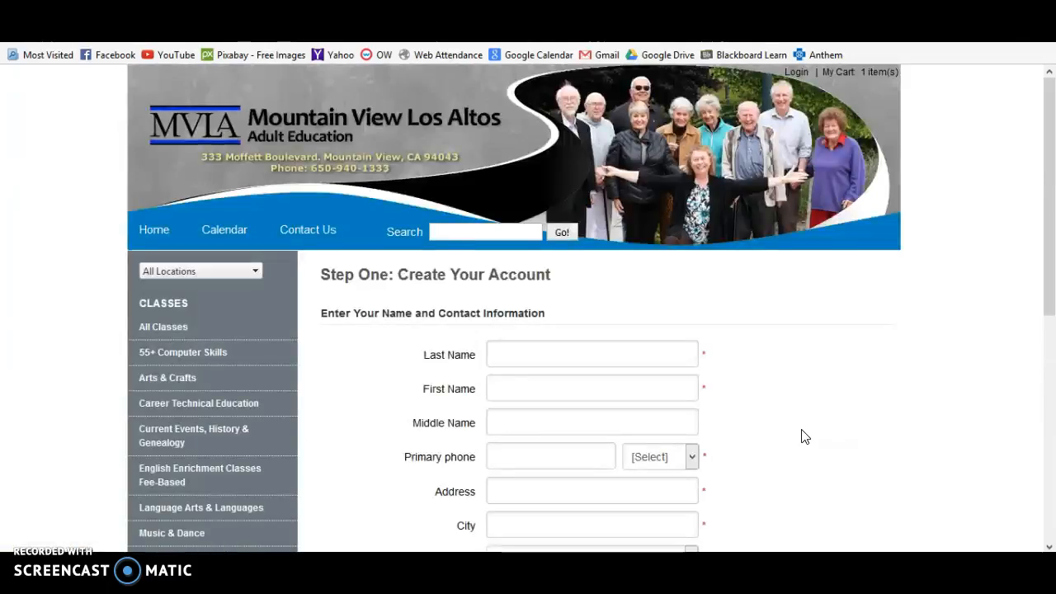
scroll(805, 435, "down", 4)
left_click(616, 186)
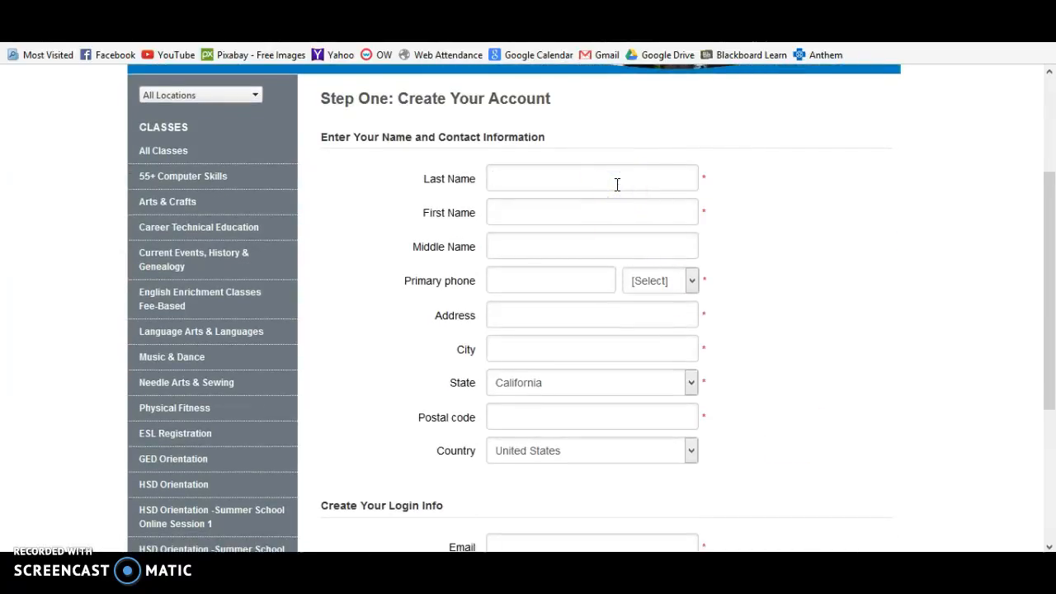
type("StudentMVL")
key("BackSpace")
key("BackSpace")
type("vls")
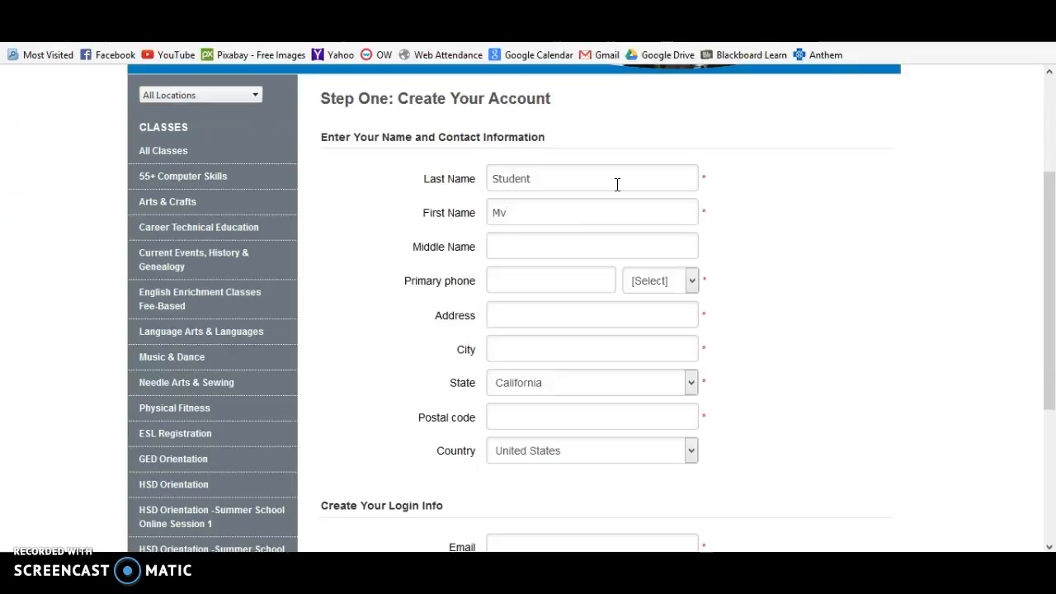
key("BackSpace")
key("BackSpace")
type("la")
key("Tab")
Enter the student's primary phone number and mark it as Home.
type("408123456")
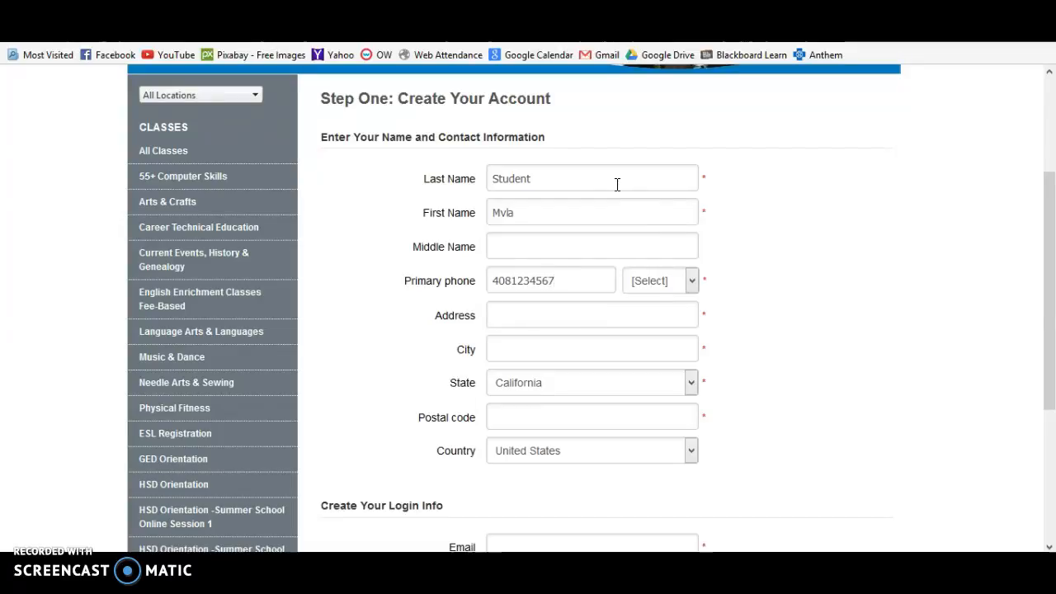
left_click(691, 280)
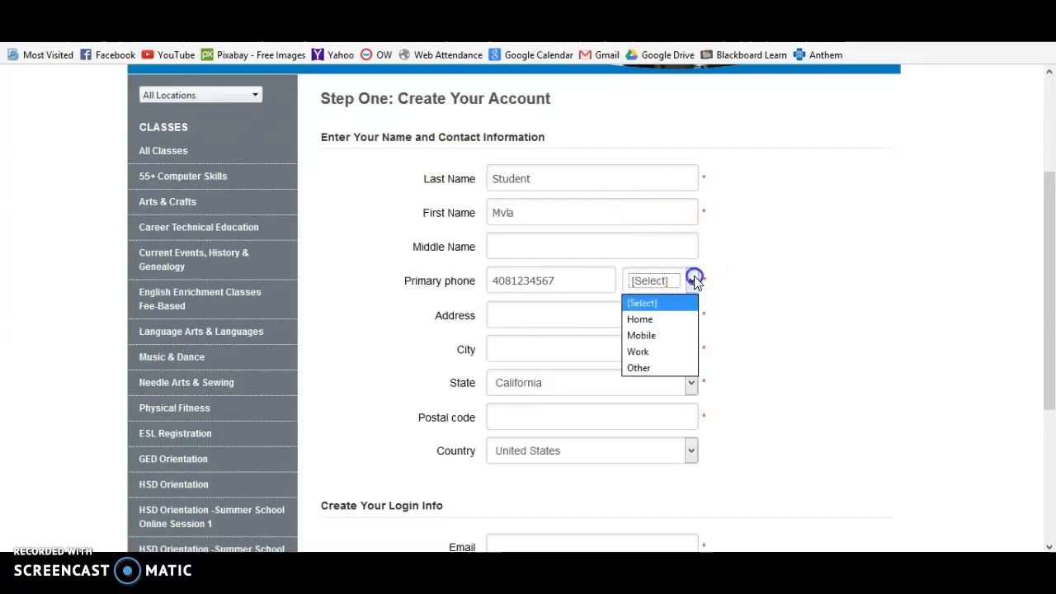
left_click(673, 319)
Fill in the student's street address, city and postal code.
left_click(624, 321)
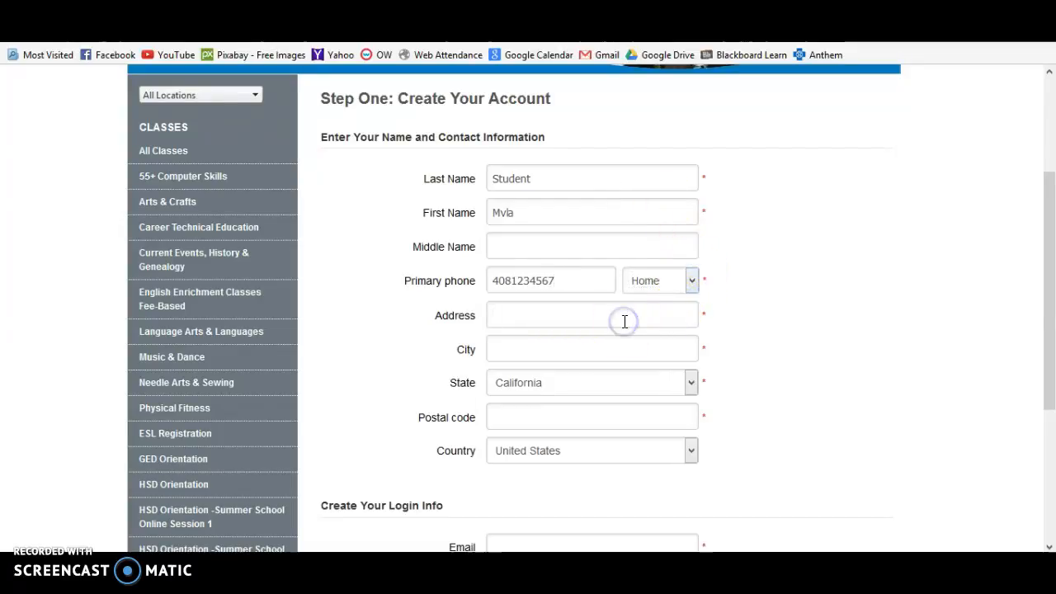
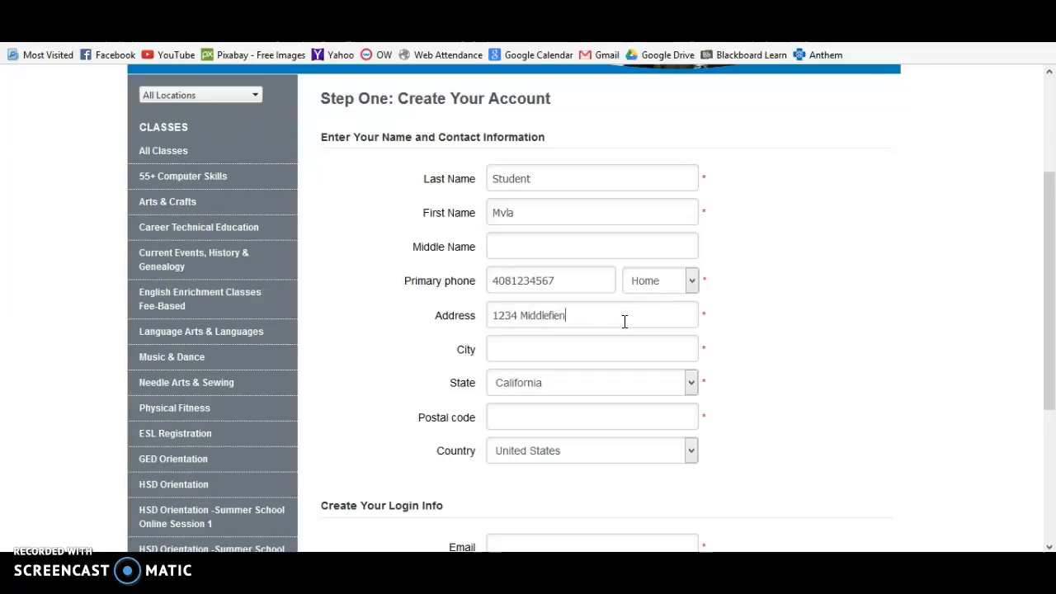
type("Mounttain")
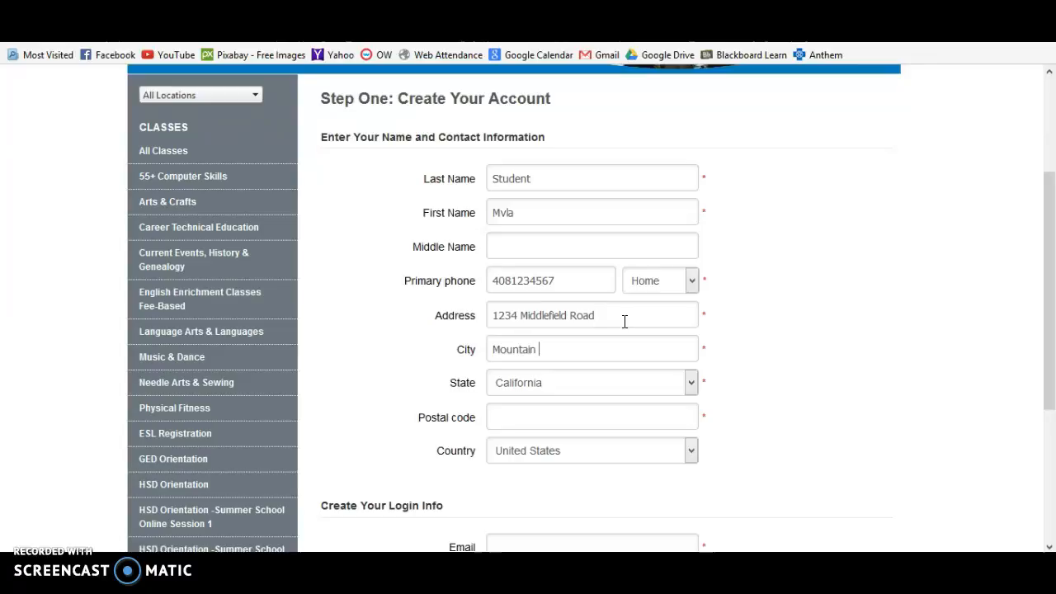
key("Tab")
key("Tab")
type("940")
key("Tab")
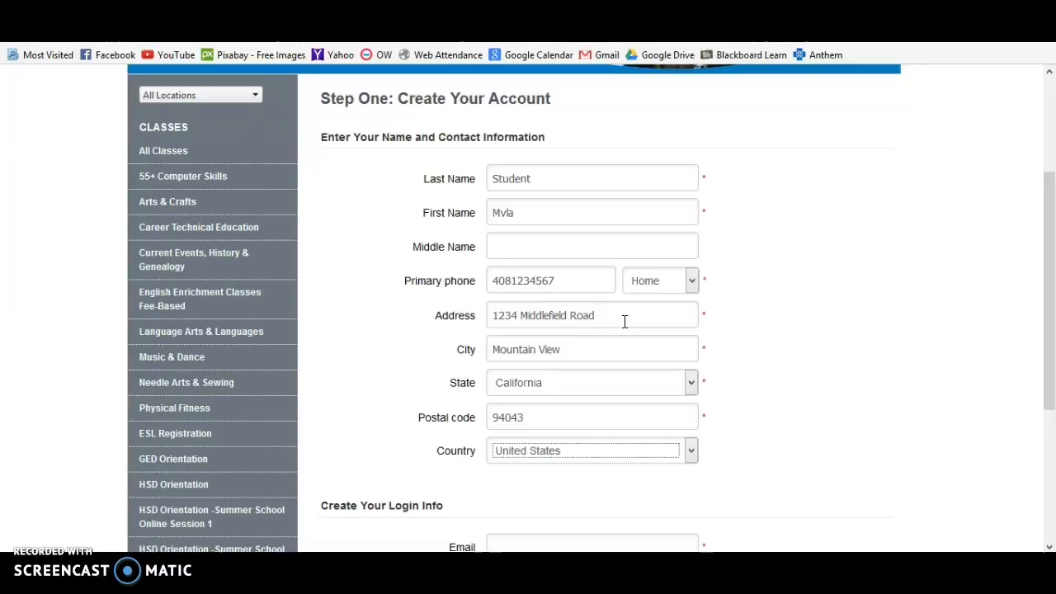
Enter the student's e-mail address in the Create Your Login Info section.
scroll(732, 457, "down", 3)
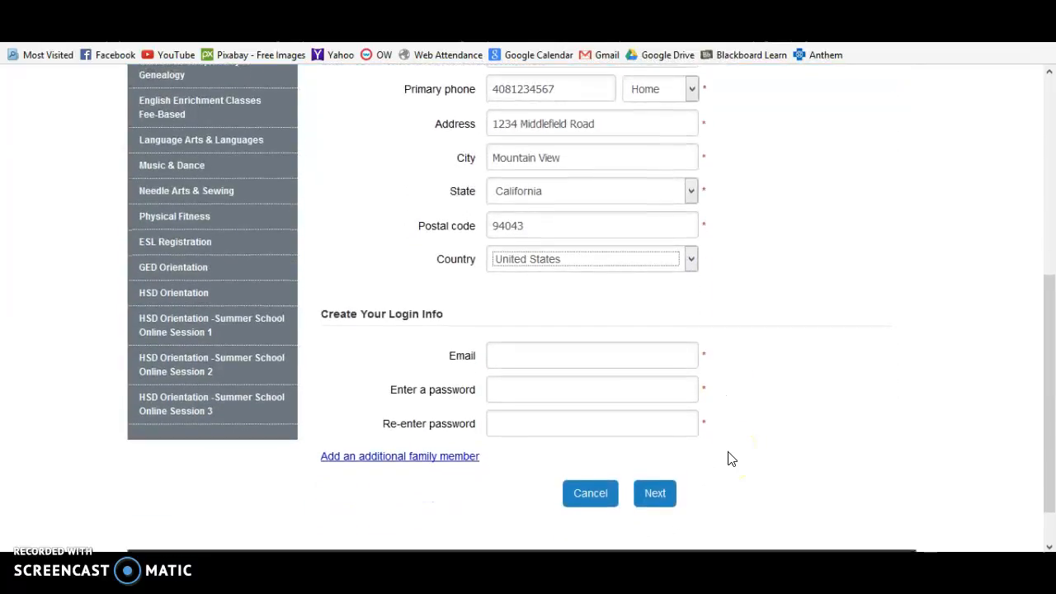
scroll(732, 457, "down", 1)
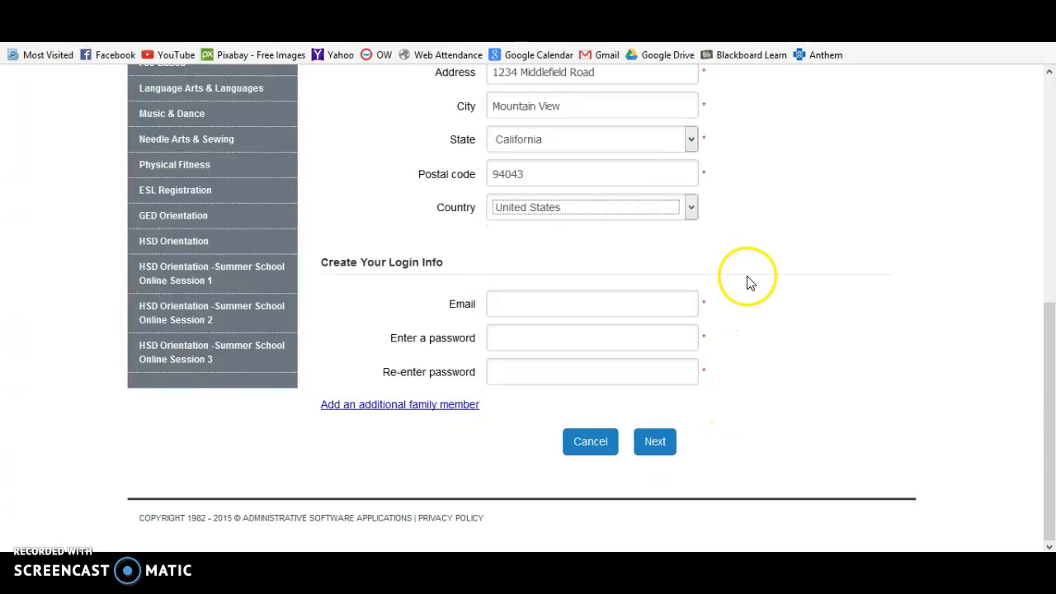
left_click(659, 308)
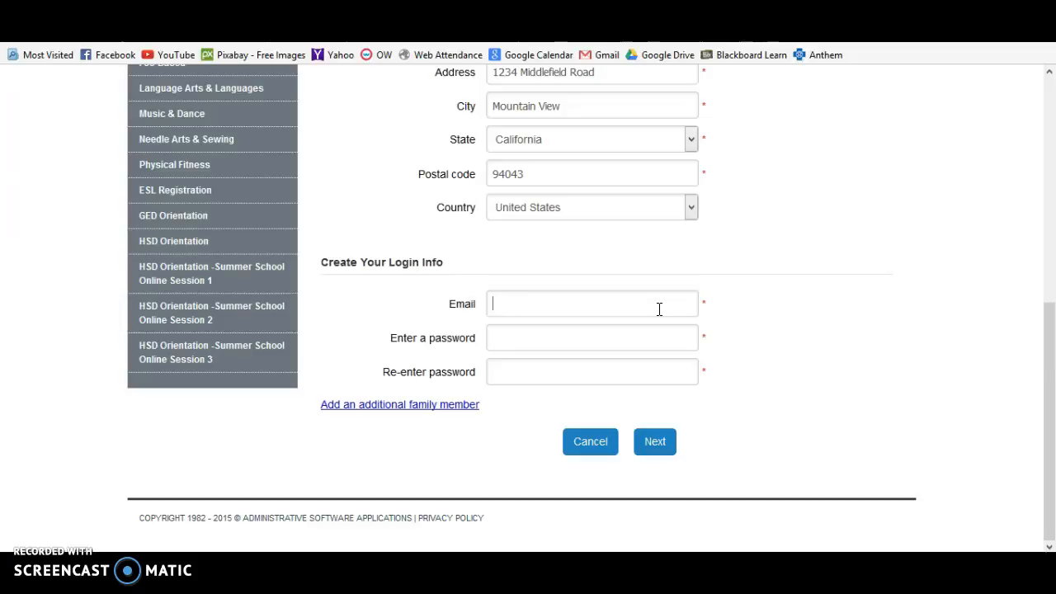
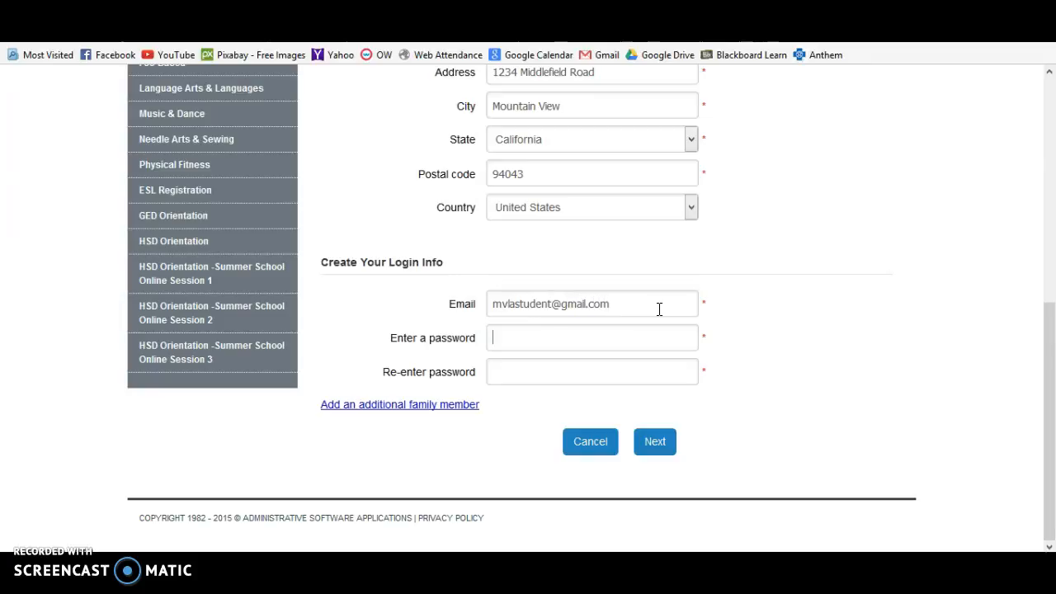
type("••••••••••••")
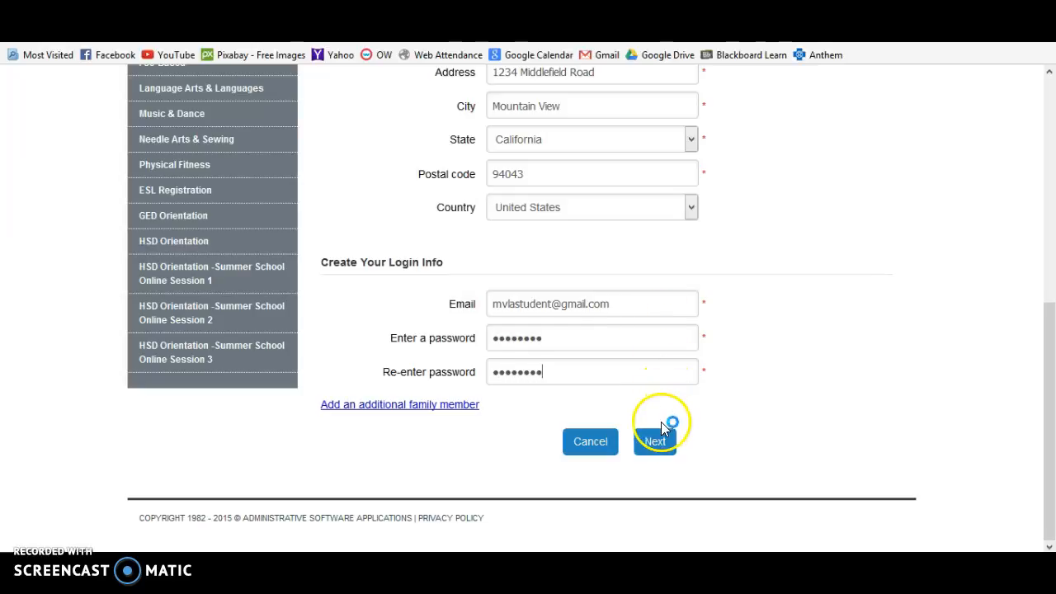
Submit the account details and continue to the Step Two demographics form.
left_click(656, 443)
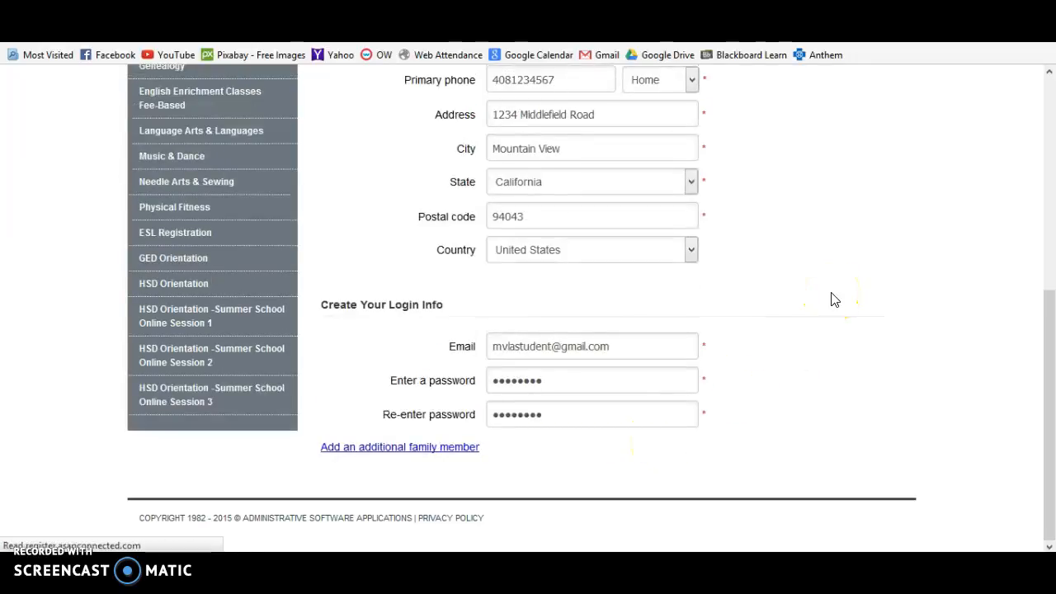
scroll(833, 300, "down", 3)
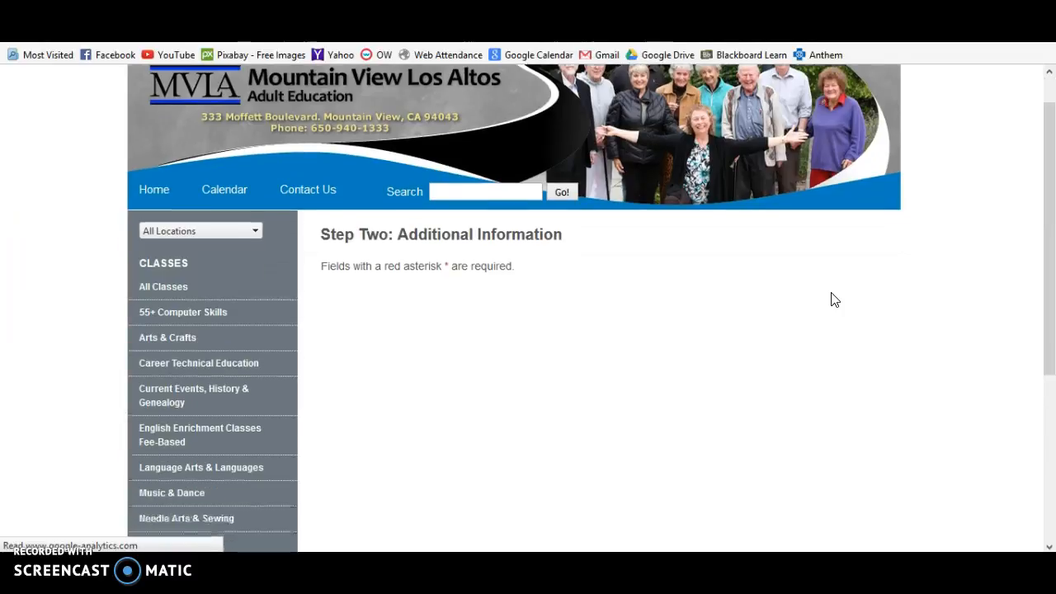
scroll(835, 300, "down", 2)
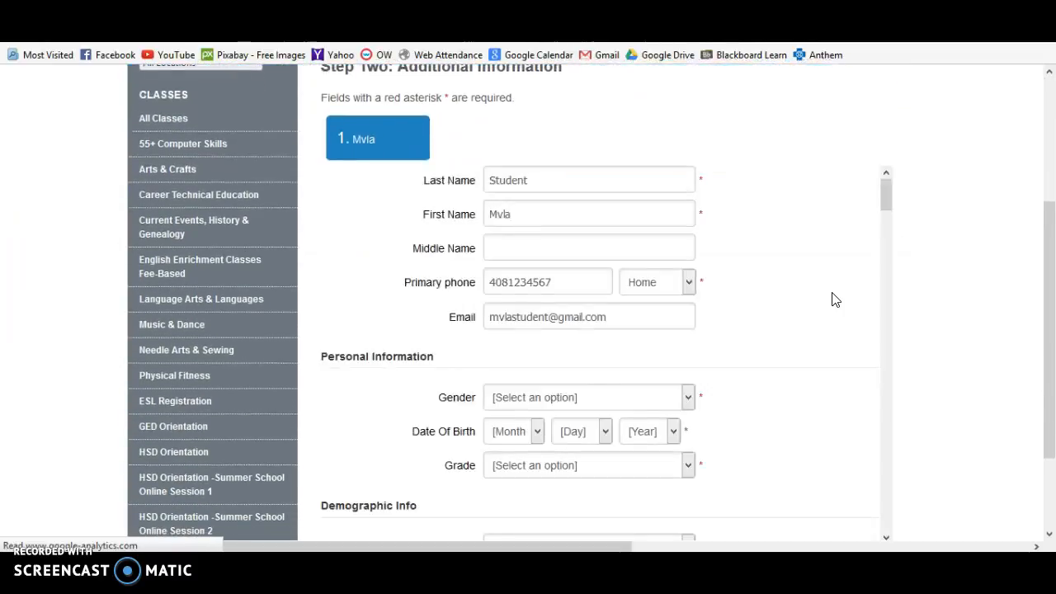
scroll(836, 301, "down", 1)
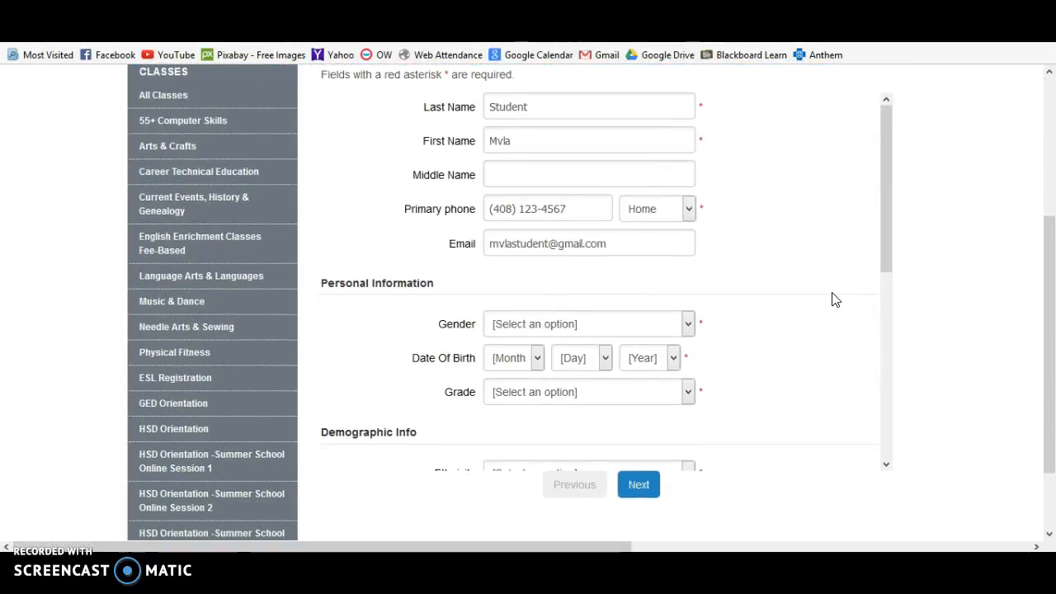
scroll(833, 300, "down", 4)
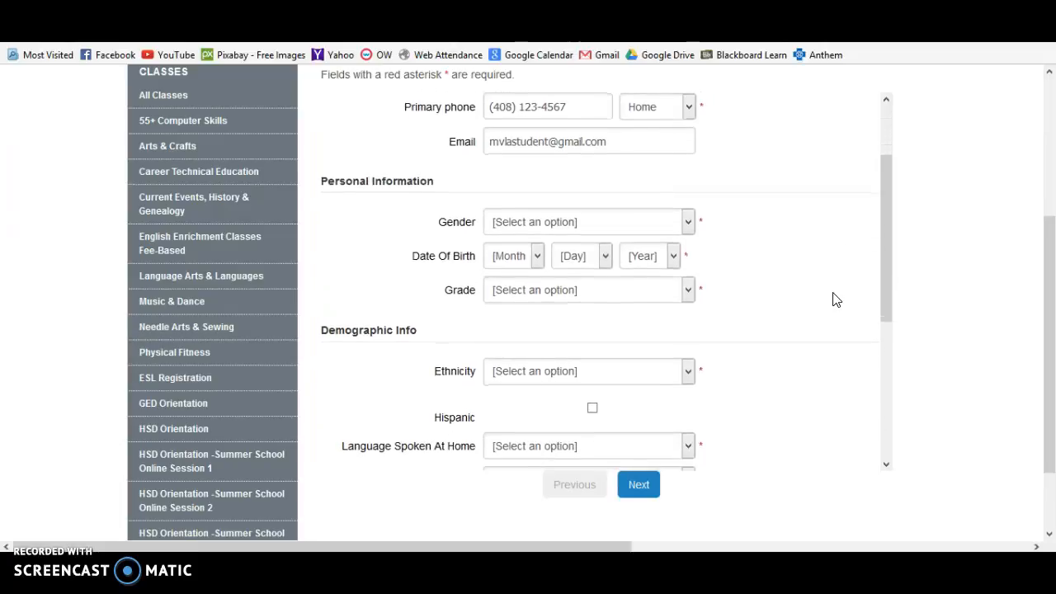
Set gender to Female and date of birth to January 03, 2001.
left_click(688, 186)
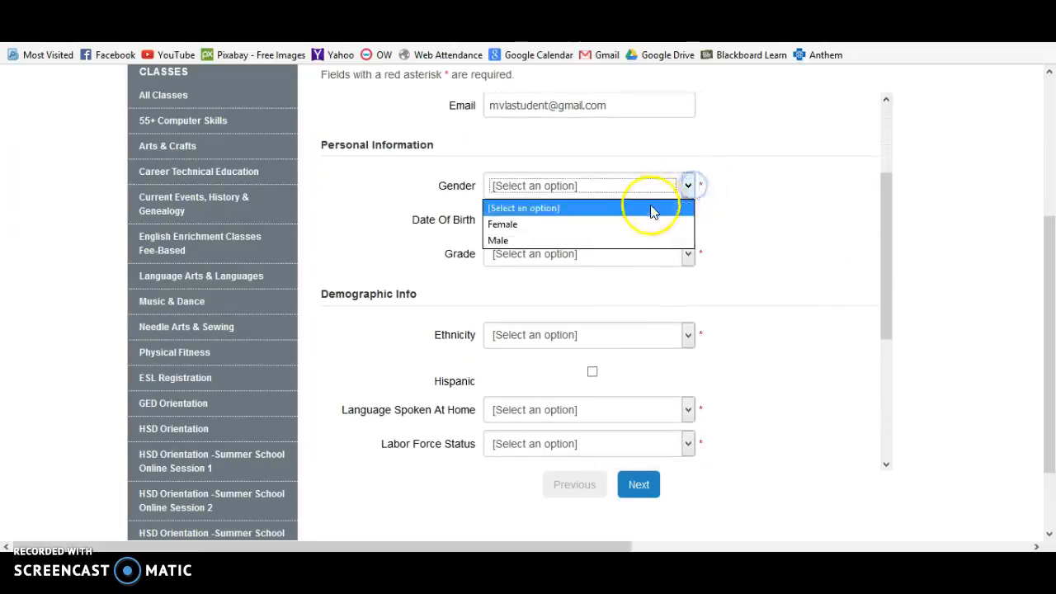
left_click(633, 224)
left_click(537, 219)
left_click(518, 258)
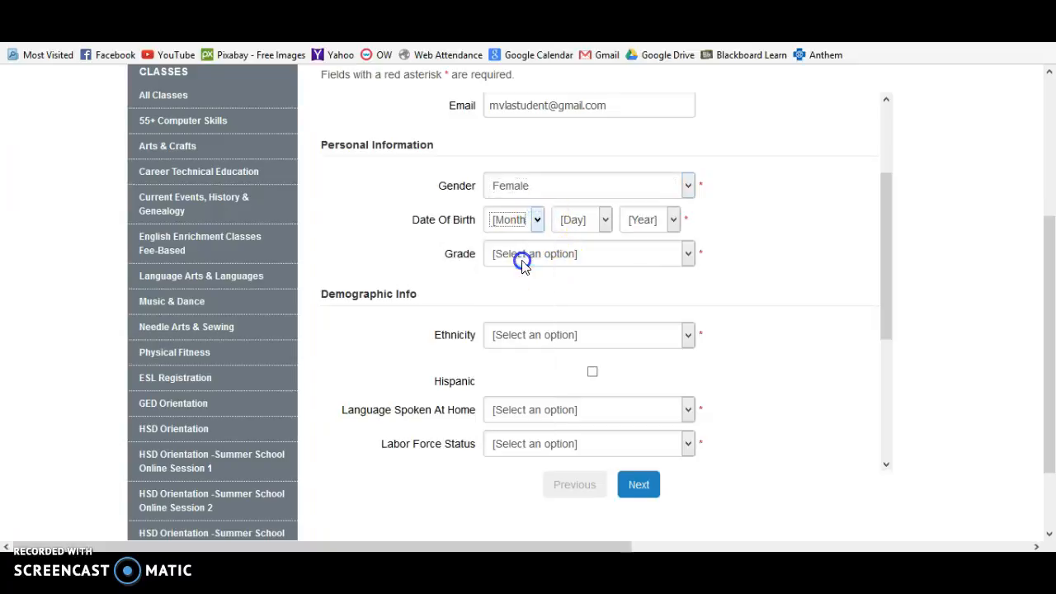
left_click(605, 221)
left_click(571, 290)
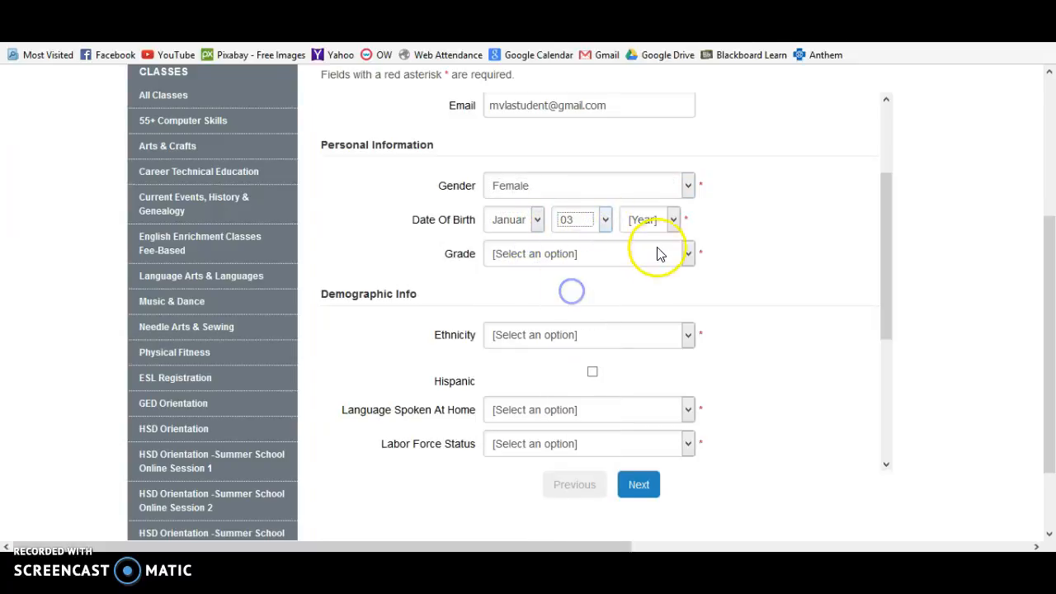
left_click(672, 226)
scroll(660, 450, "down", 2)
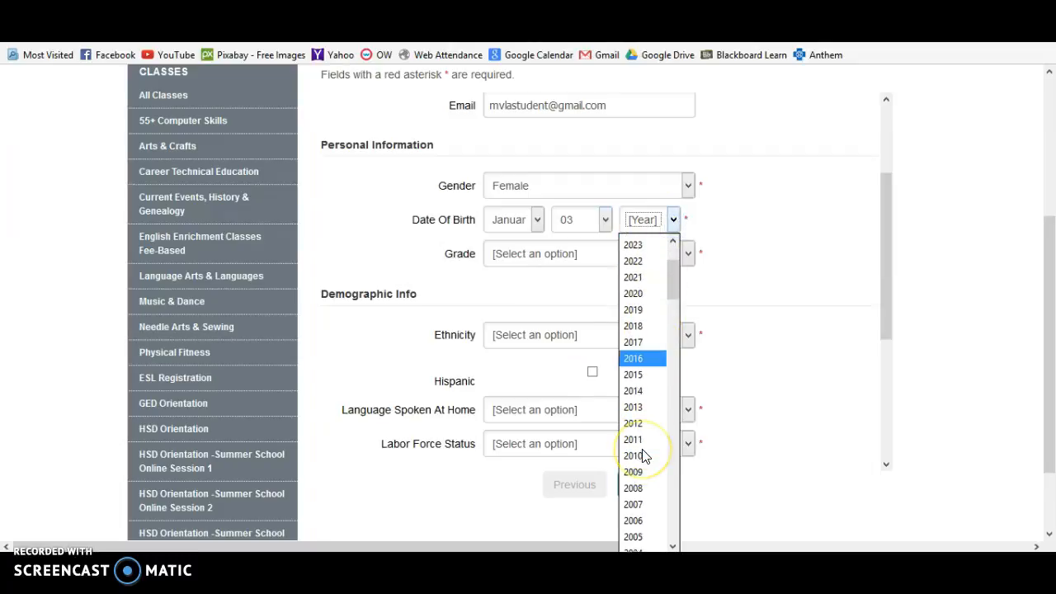
scroll(643, 458, "down", 3)
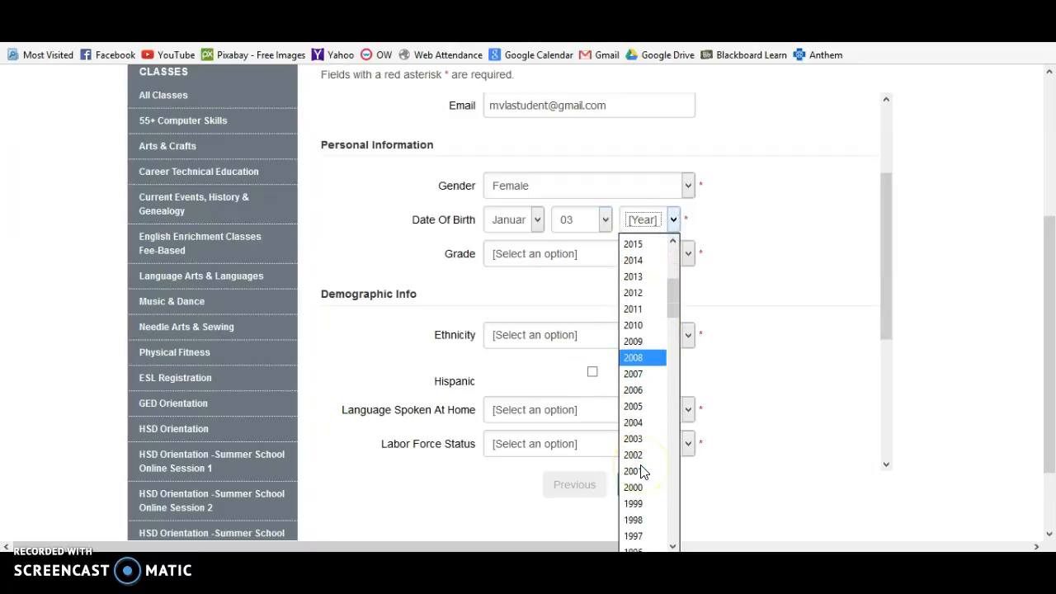
left_click(639, 444)
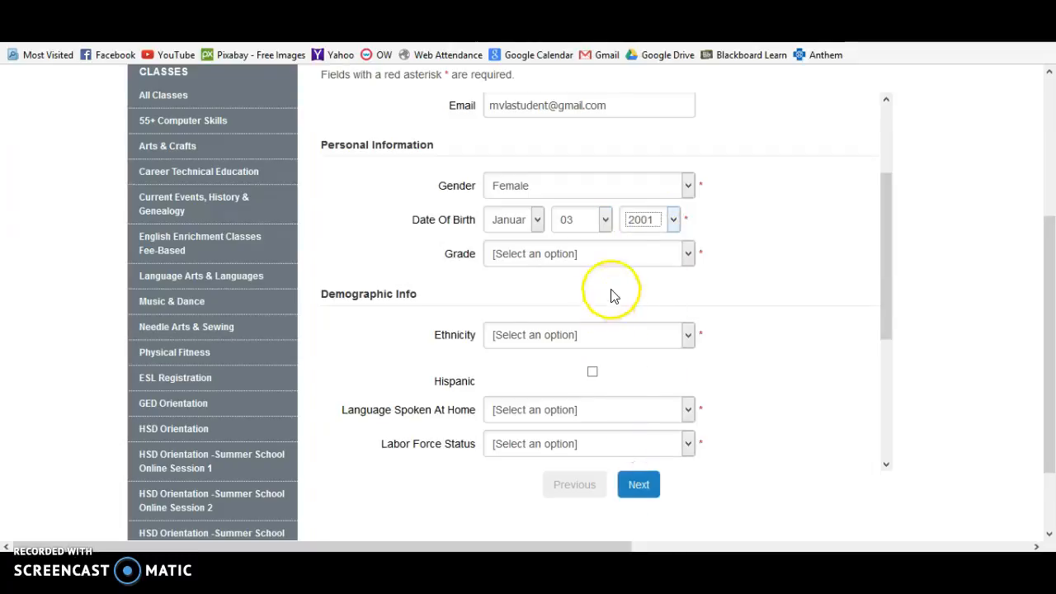
Set grade to 11 and ethnicity to No Response.
left_click(649, 260)
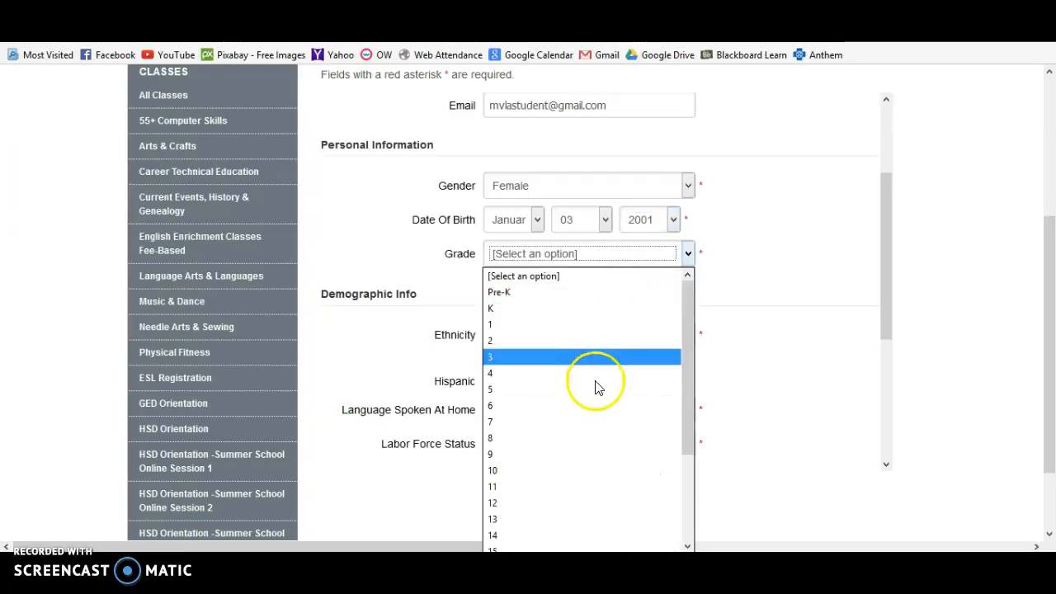
scroll(598, 388, "down", 2)
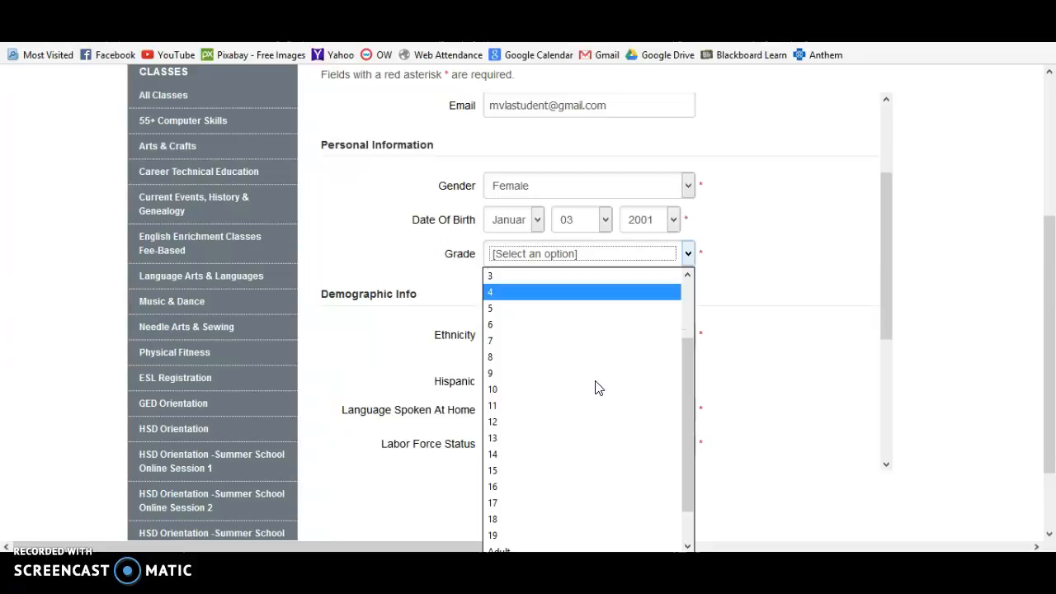
left_click(575, 405)
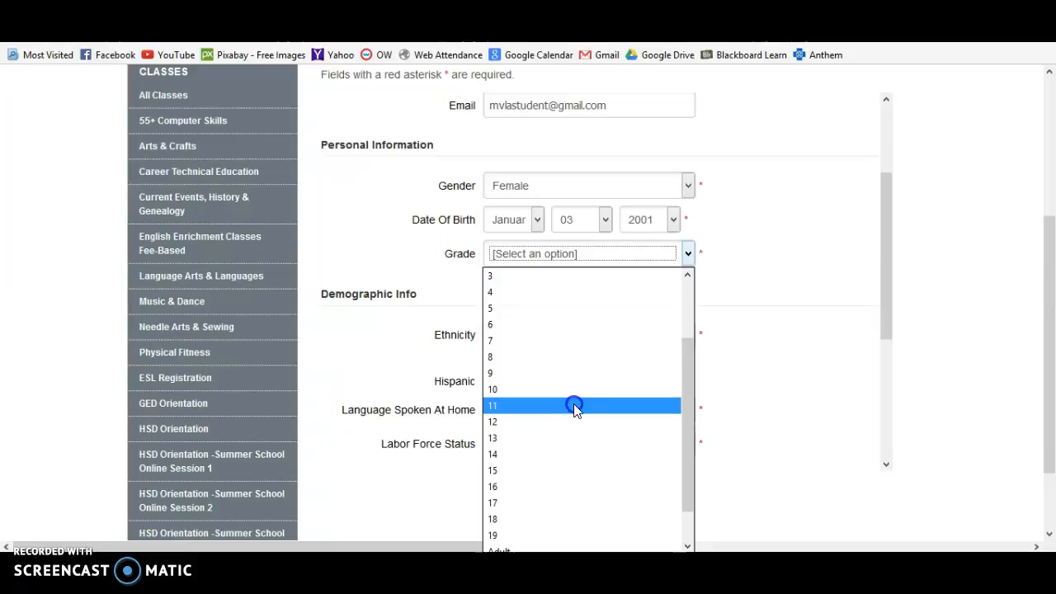
left_click(757, 292)
scroll(759, 297, "down", 1)
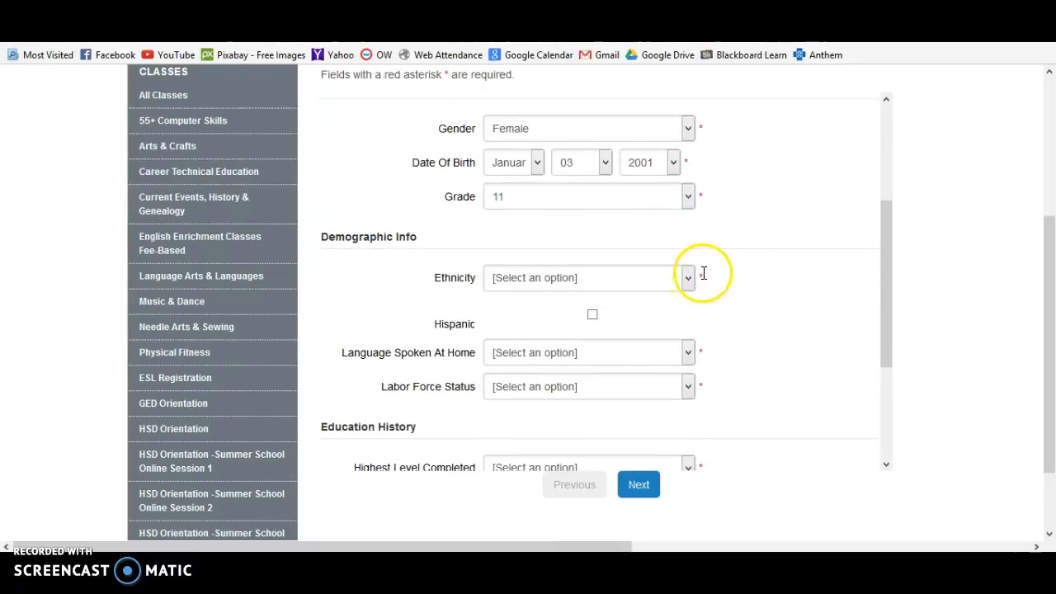
left_click(687, 280)
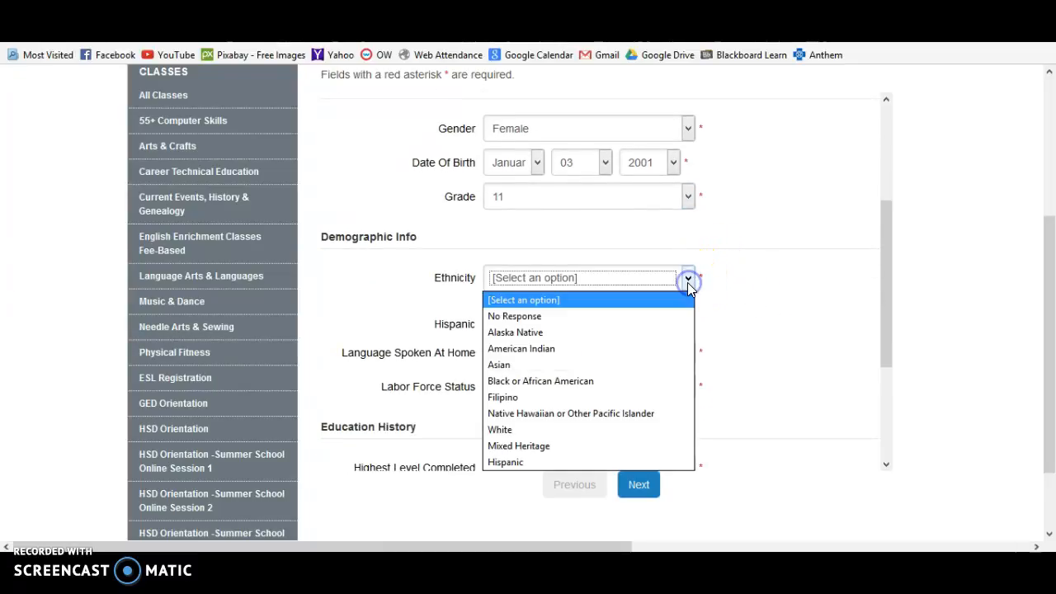
left_click(583, 320)
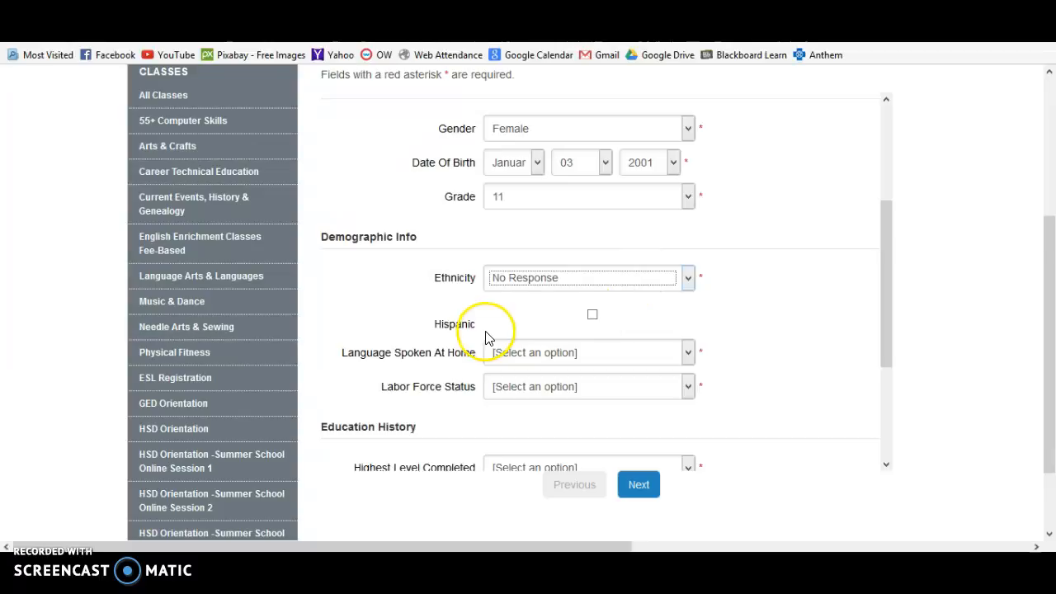
scroll(740, 347, "down", 1)
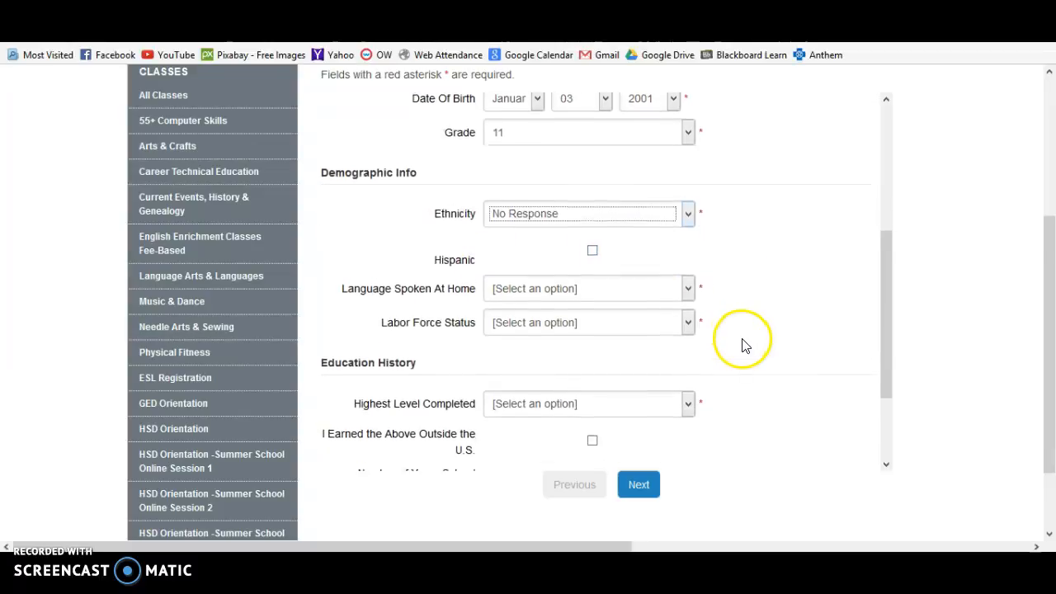
scroll(740, 347, "down", 1)
Set home language to English and labor force status to Fulltime student.
left_click(689, 244)
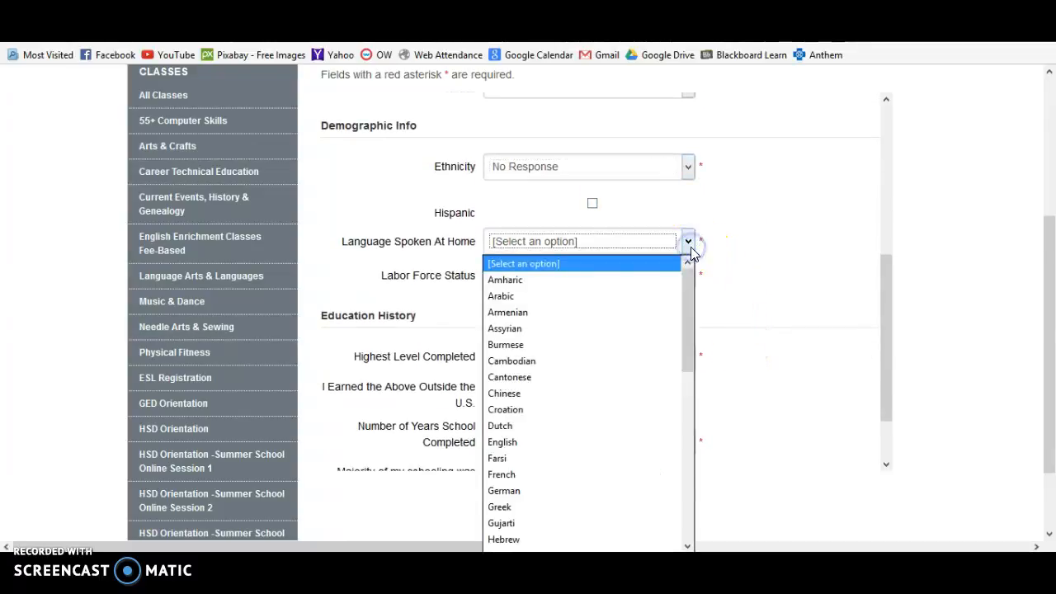
left_click(625, 352)
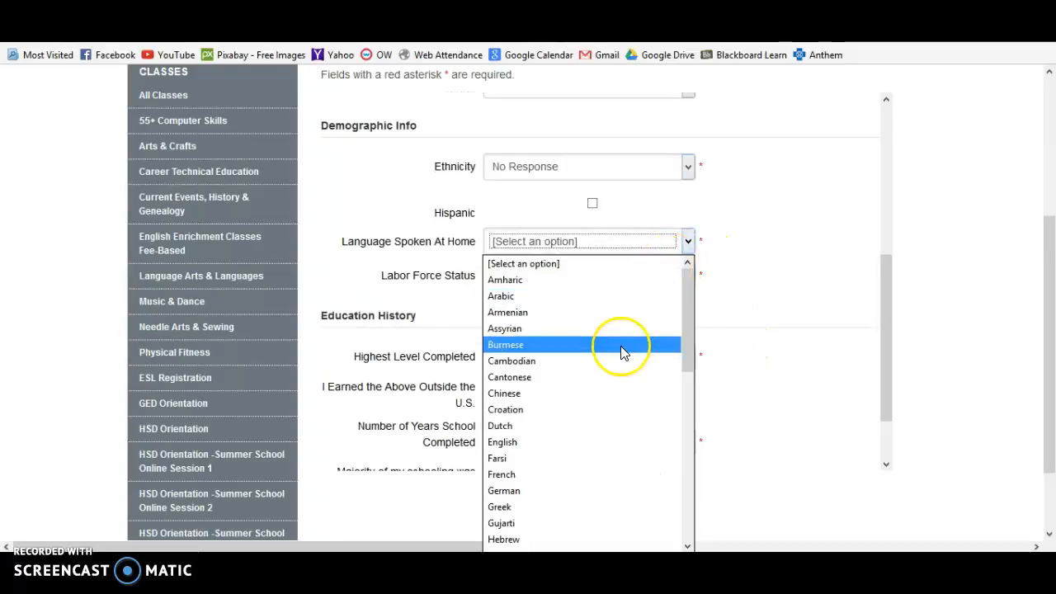
left_click(571, 441)
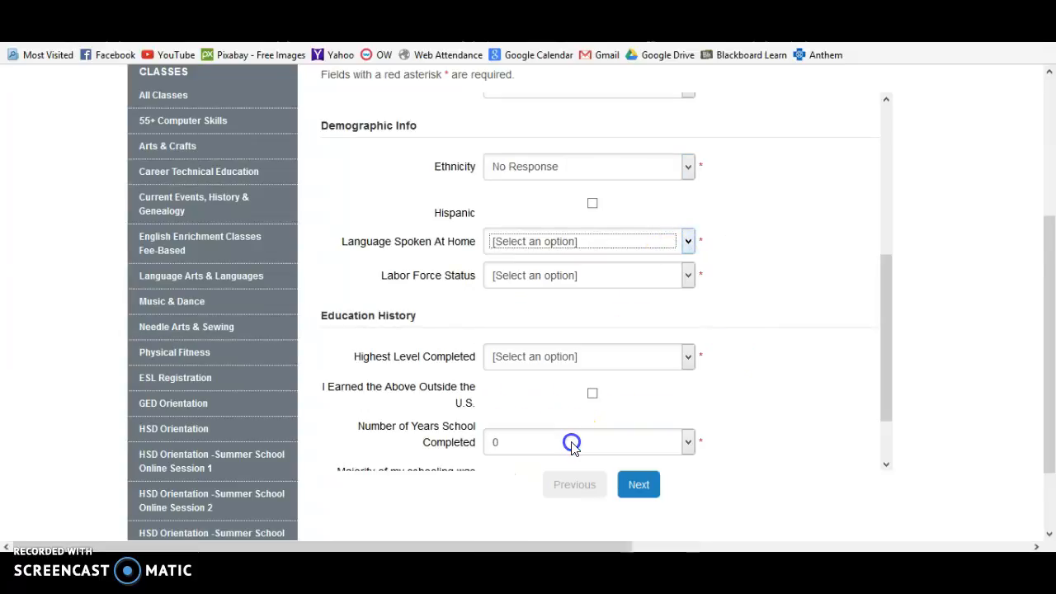
left_click(690, 277)
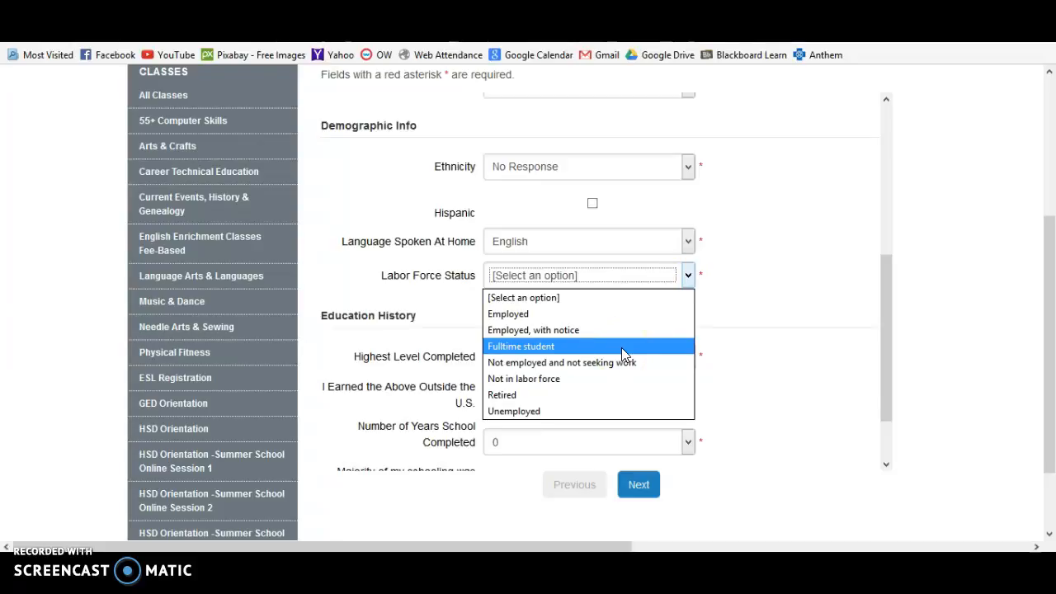
left_click(621, 347)
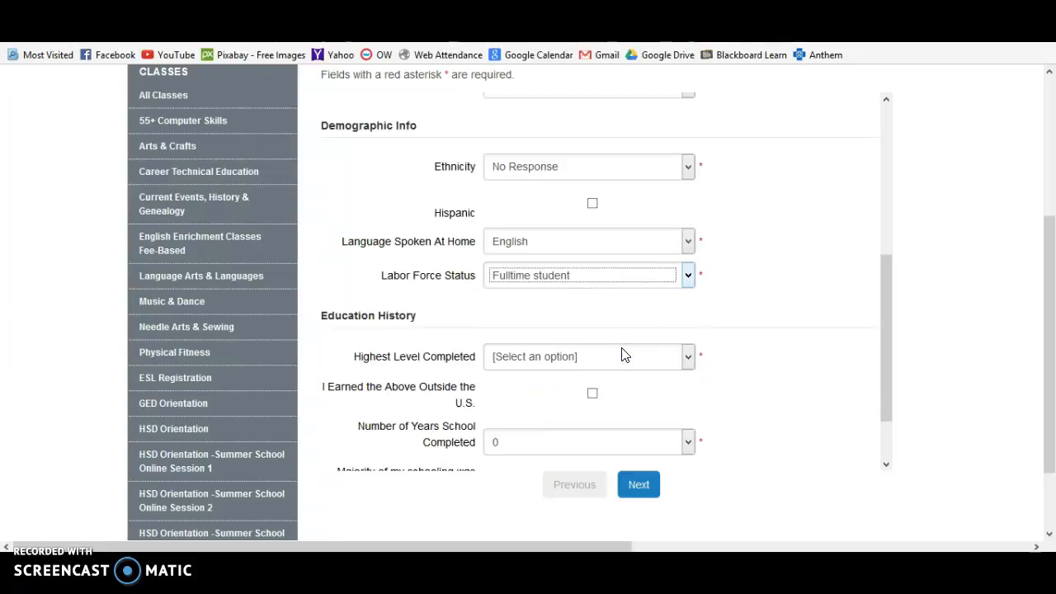
left_click(690, 275)
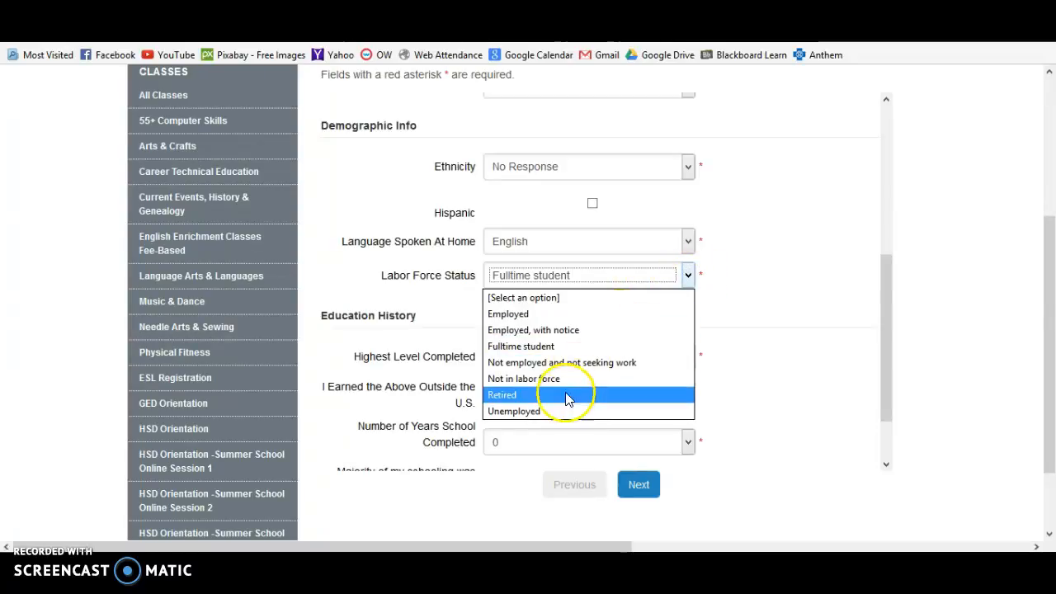
left_click(564, 410)
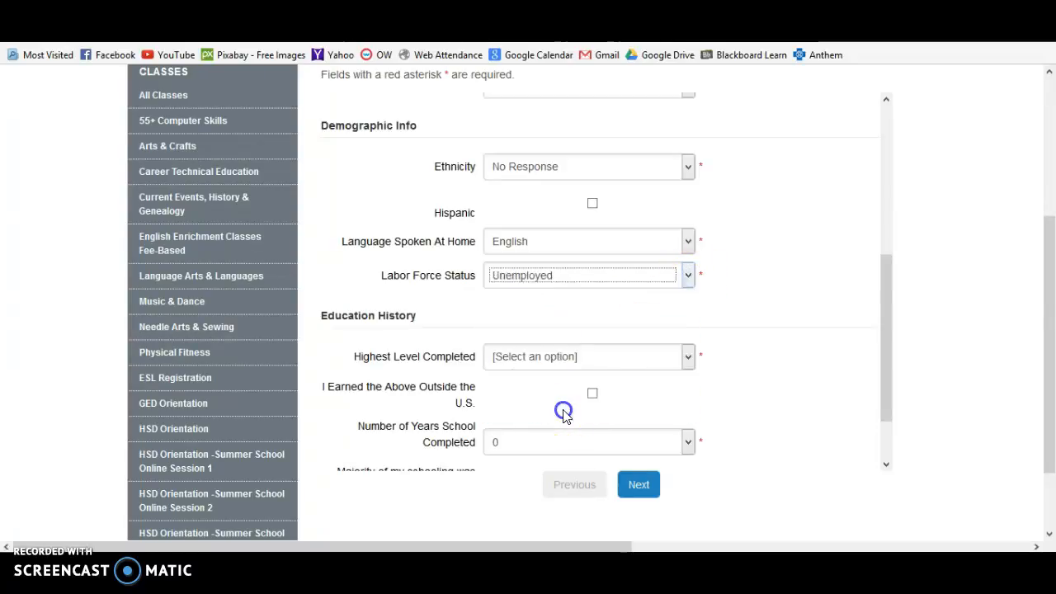
left_click(623, 281)
left_click(569, 346)
left_click(770, 312)
scroll(772, 317, "down", 2)
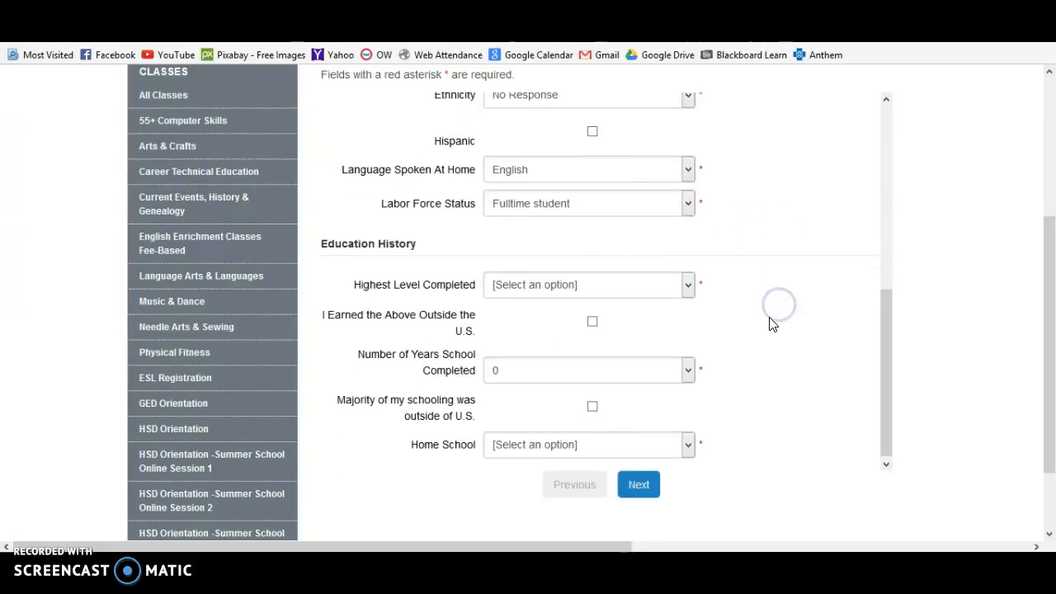
Set highest level completed to None.
left_click(688, 285)
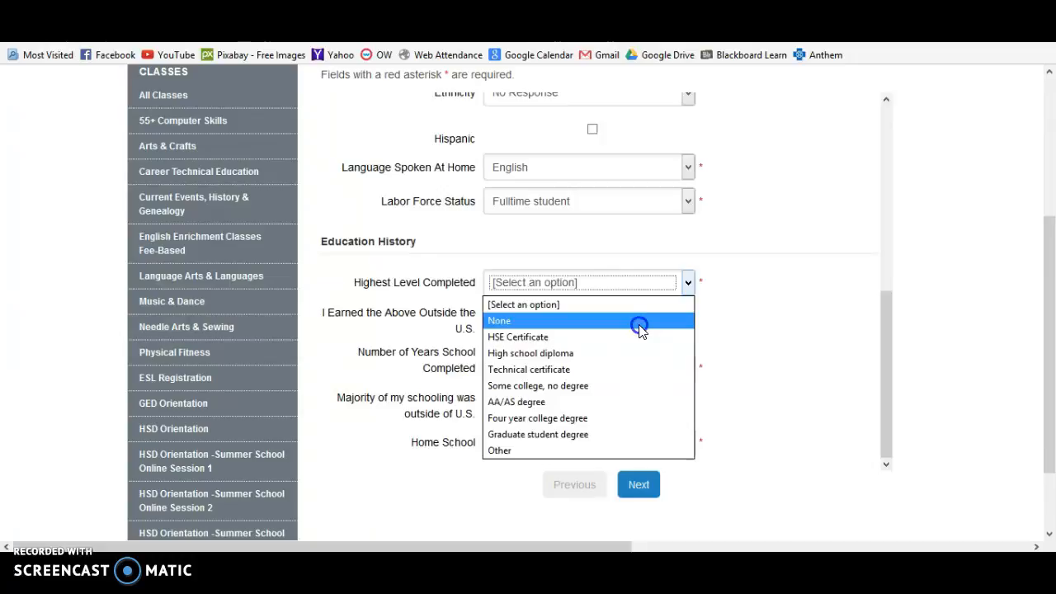
left_click(640, 328)
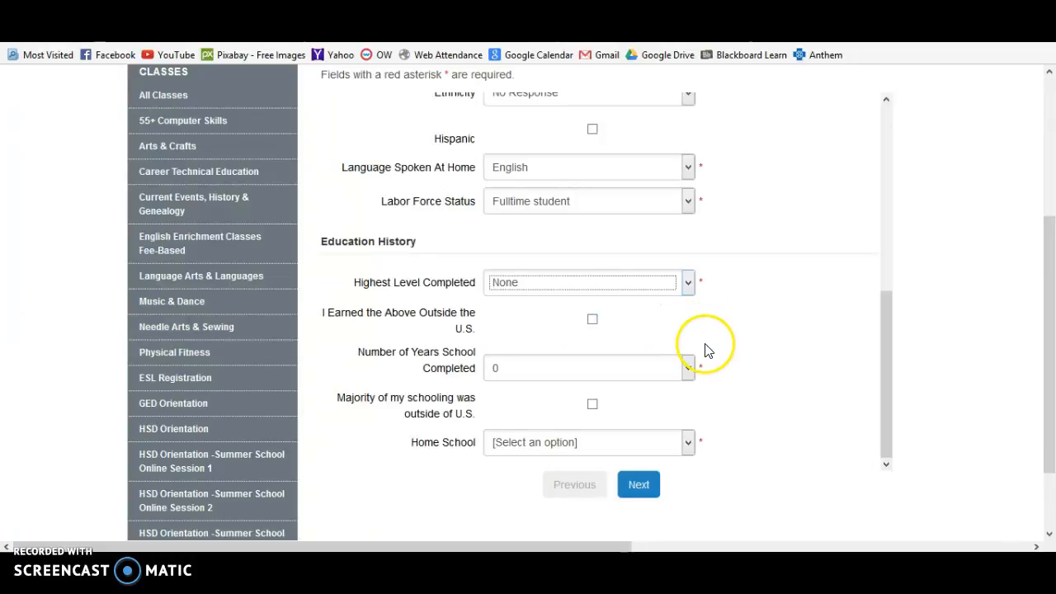
scroll(702, 349, "down", 2)
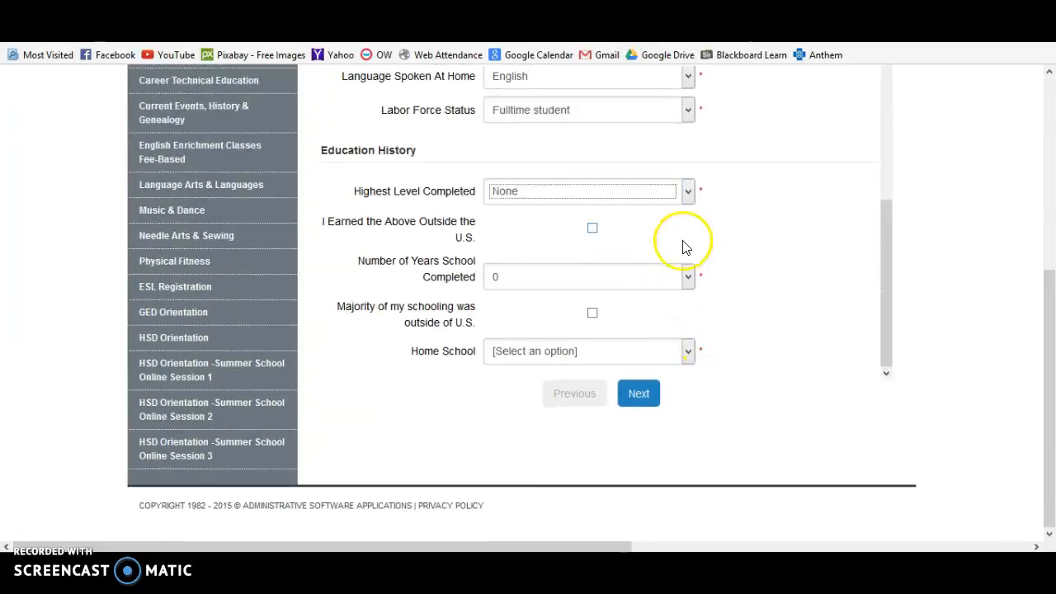
left_click(684, 186)
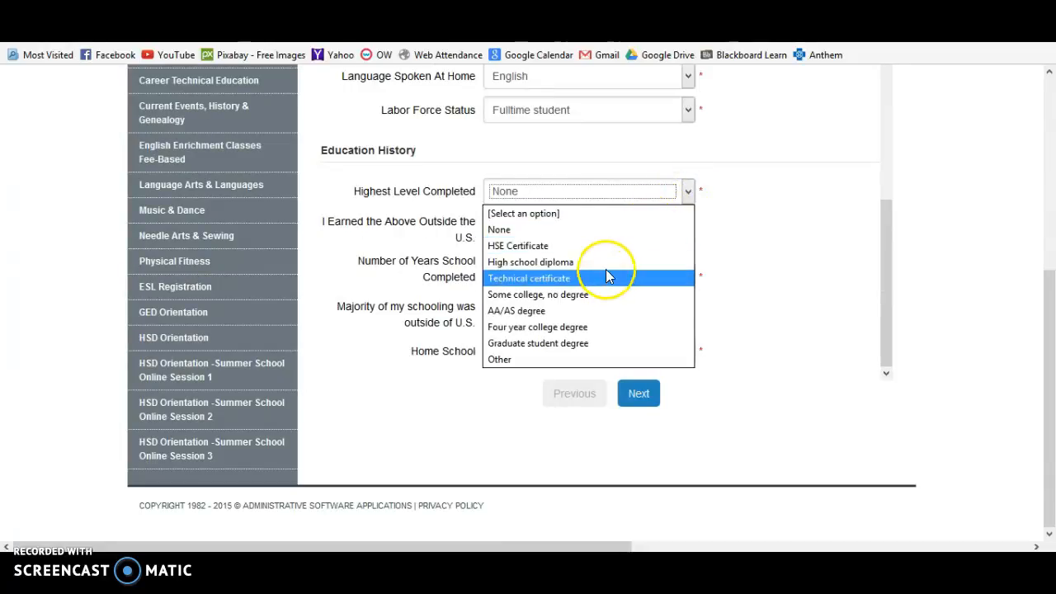
left_click(599, 237)
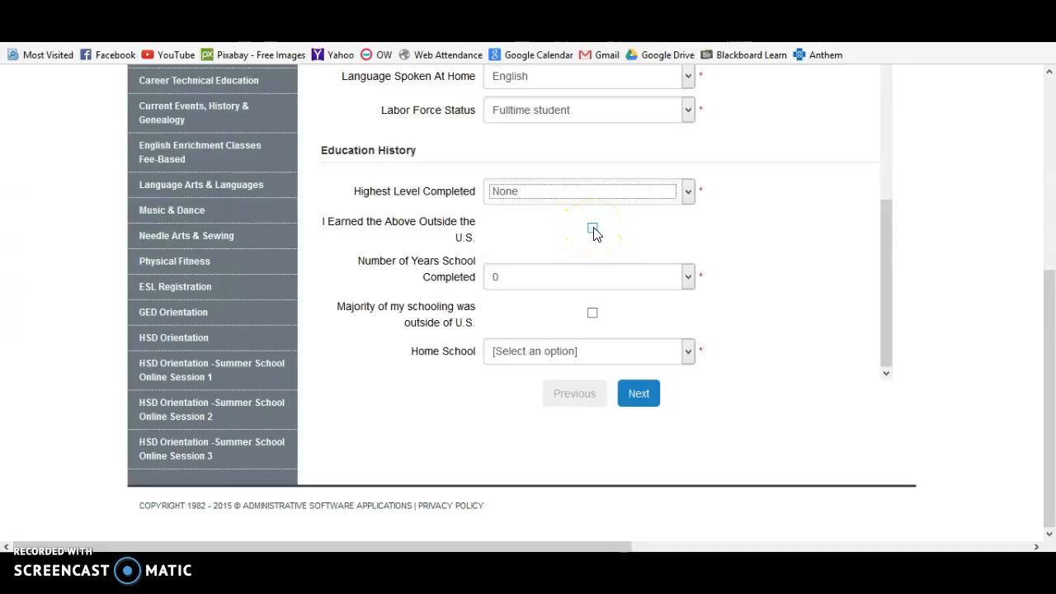
Set years of school completed to 11 and home school to Los Altos High School, then continue.
left_click(687, 279)
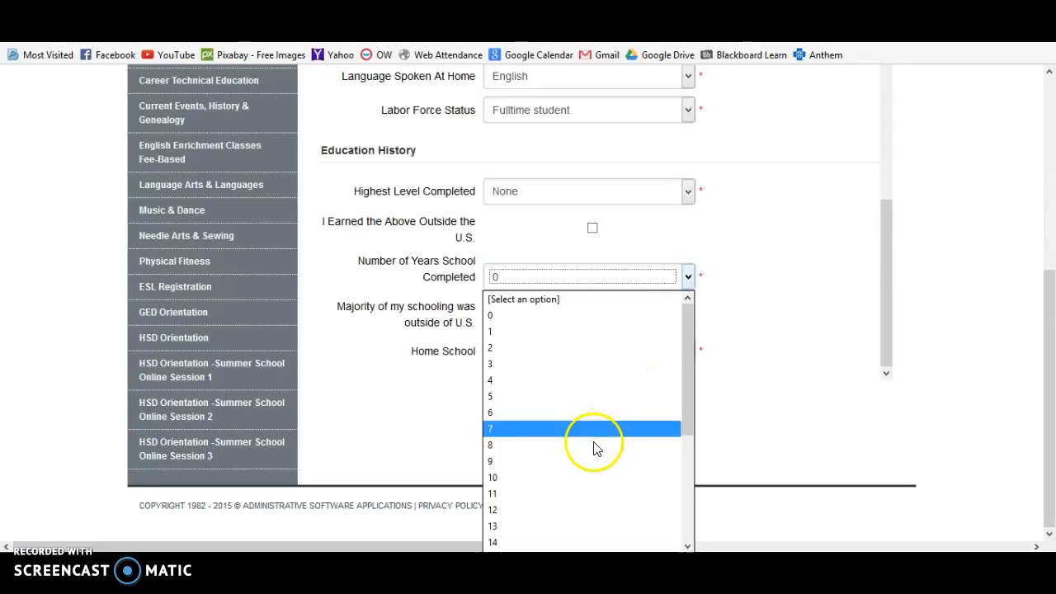
left_click(570, 494)
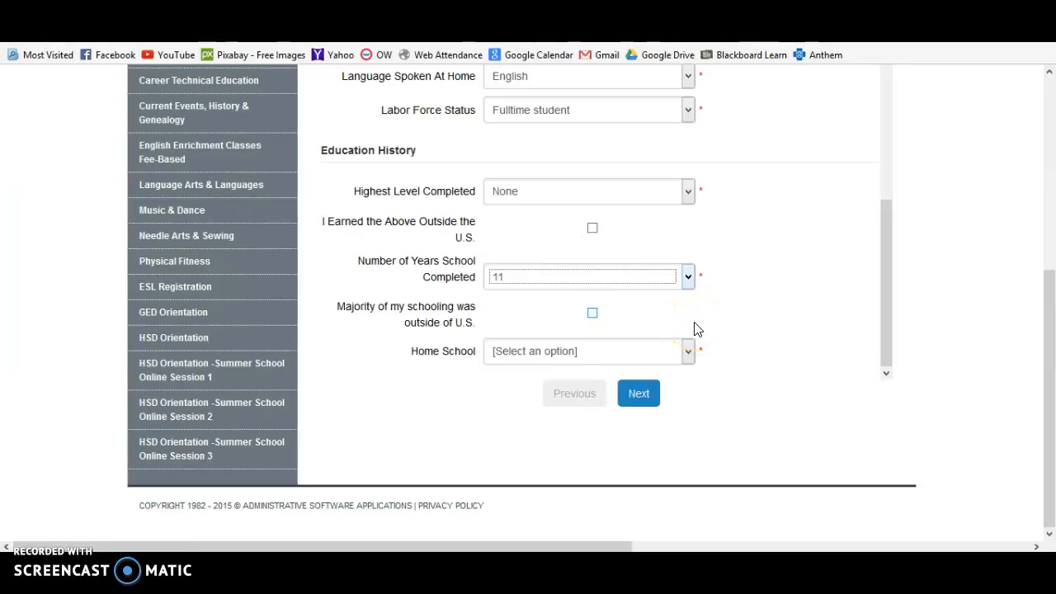
left_click(686, 353)
left_click(689, 350)
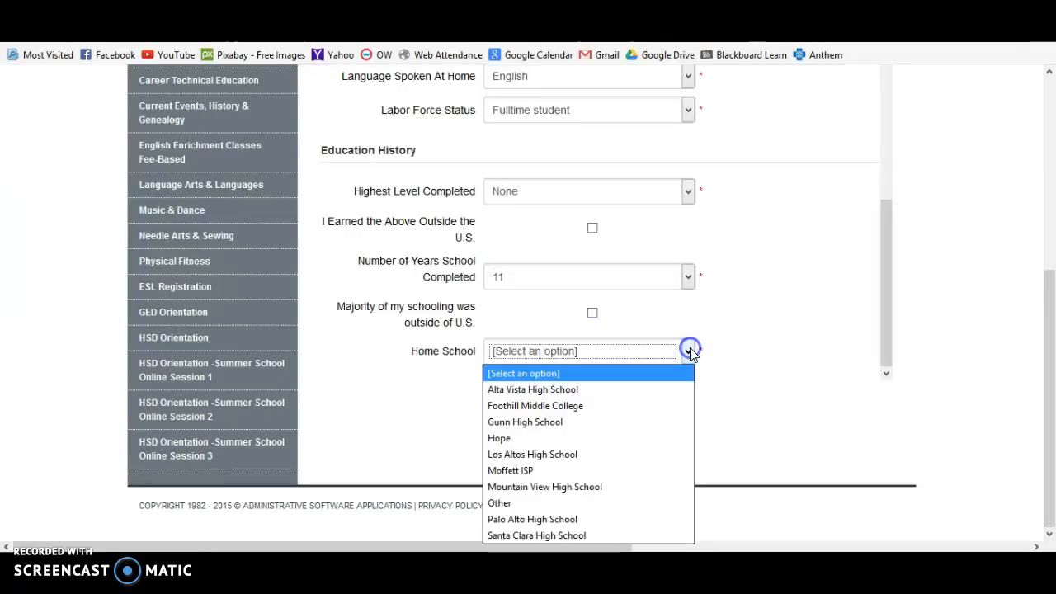
left_click(582, 454)
left_click(641, 394)
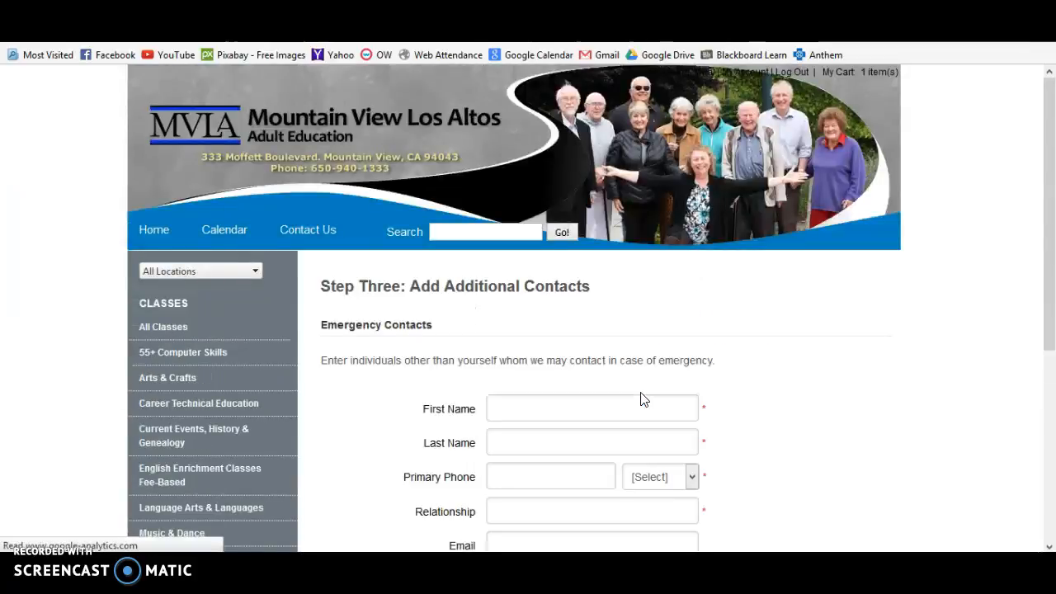
Enter the emergency contact's name and primary phone number, marked as Mobile.
scroll(643, 400, "down", 4)
left_click(597, 282)
left_click(587, 256)
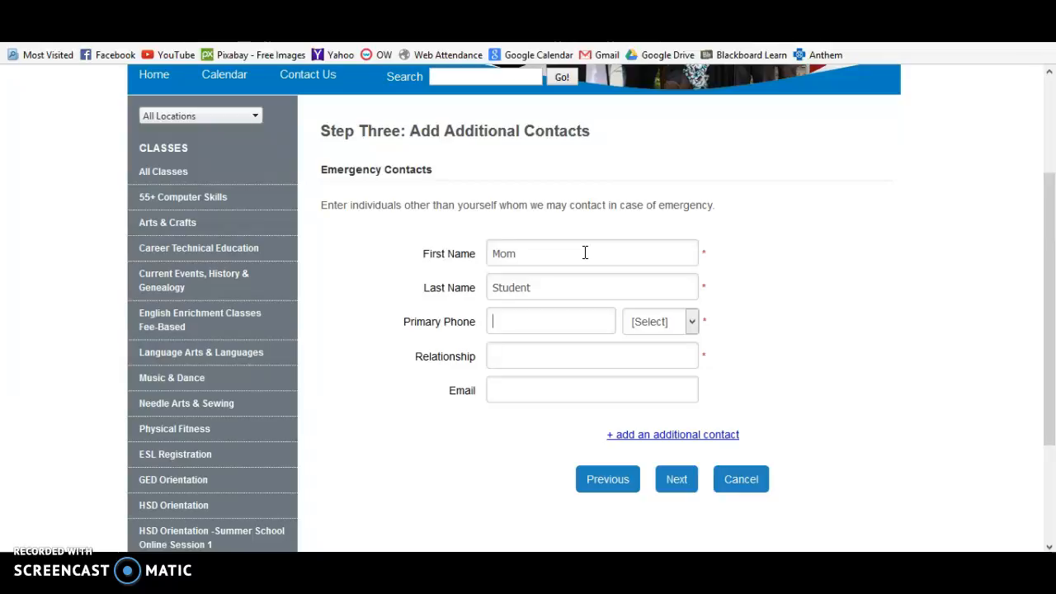
key("Tab")
left_click(692, 322)
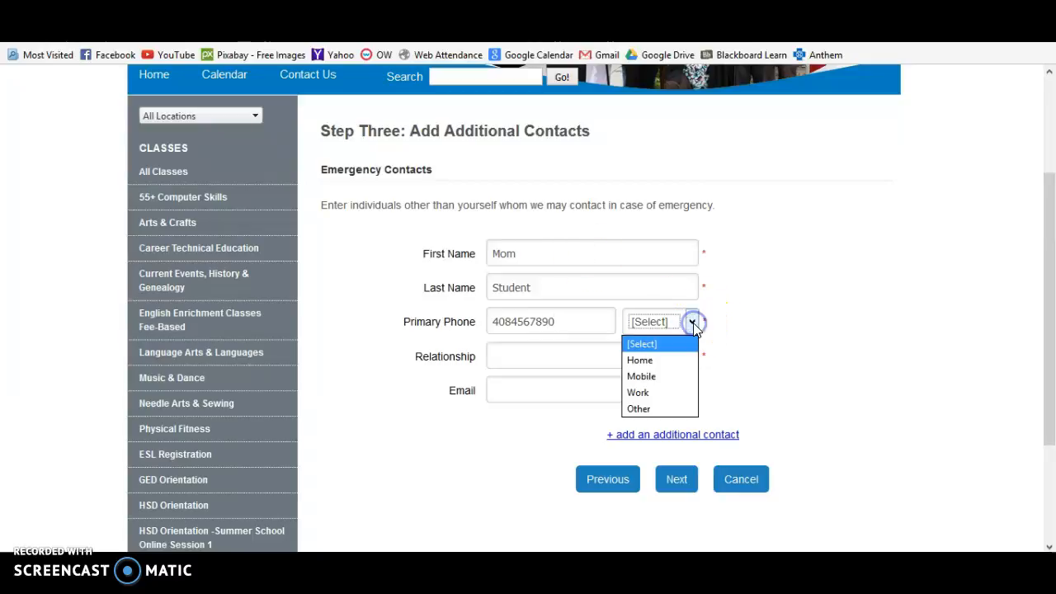
left_click(660, 375)
Set the contact's relationship to mother and submit the emergency contact.
left_click(604, 358)
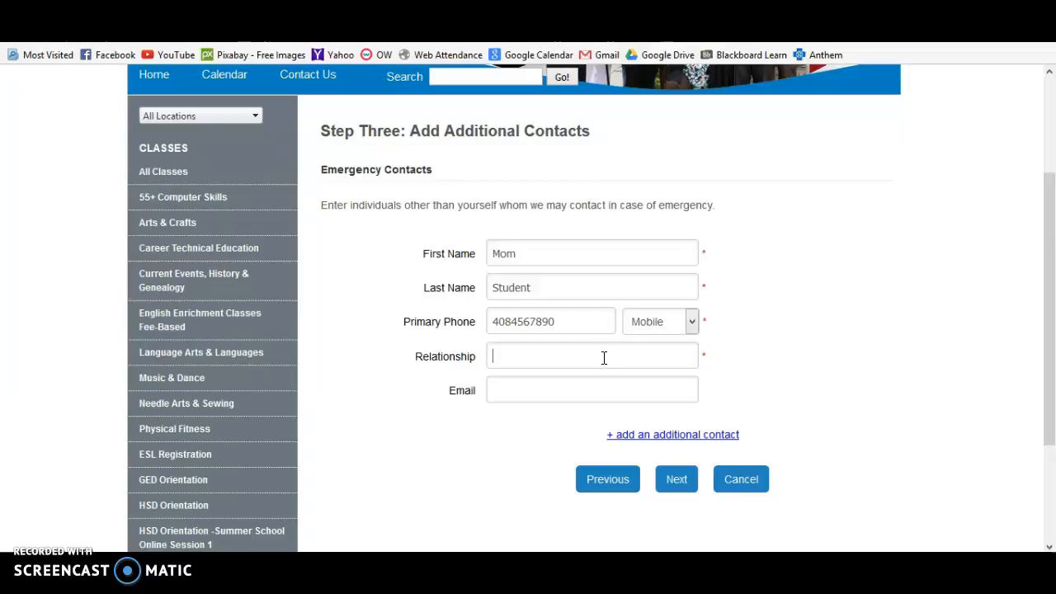
type("mother")
left_click(596, 396)
left_click(674, 483)
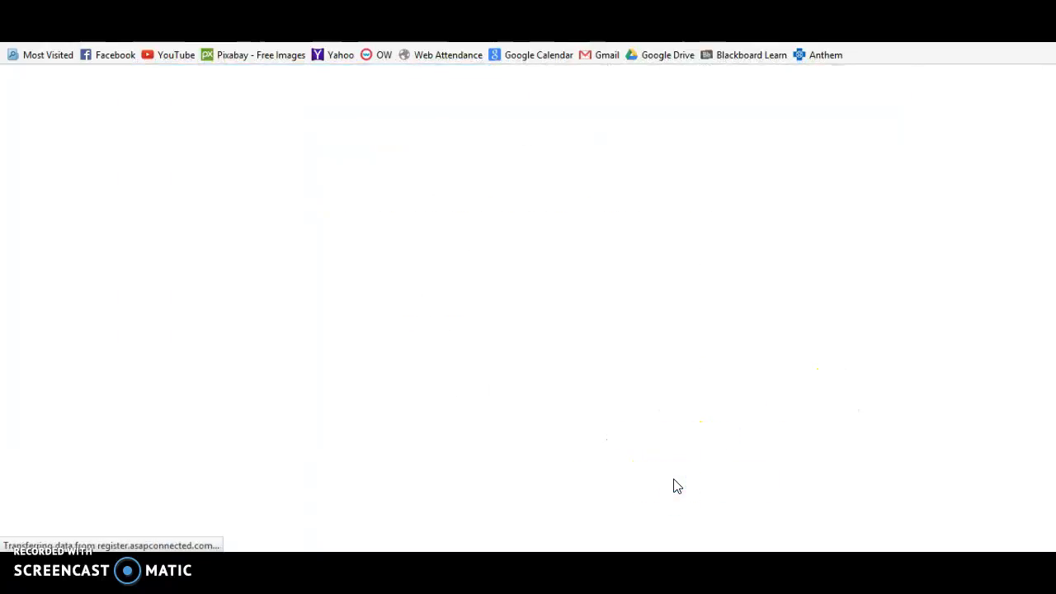
Review the cart with Summer HSD Orientation-Session 1 at $0.00 and check out.
scroll(781, 361, "down", 3)
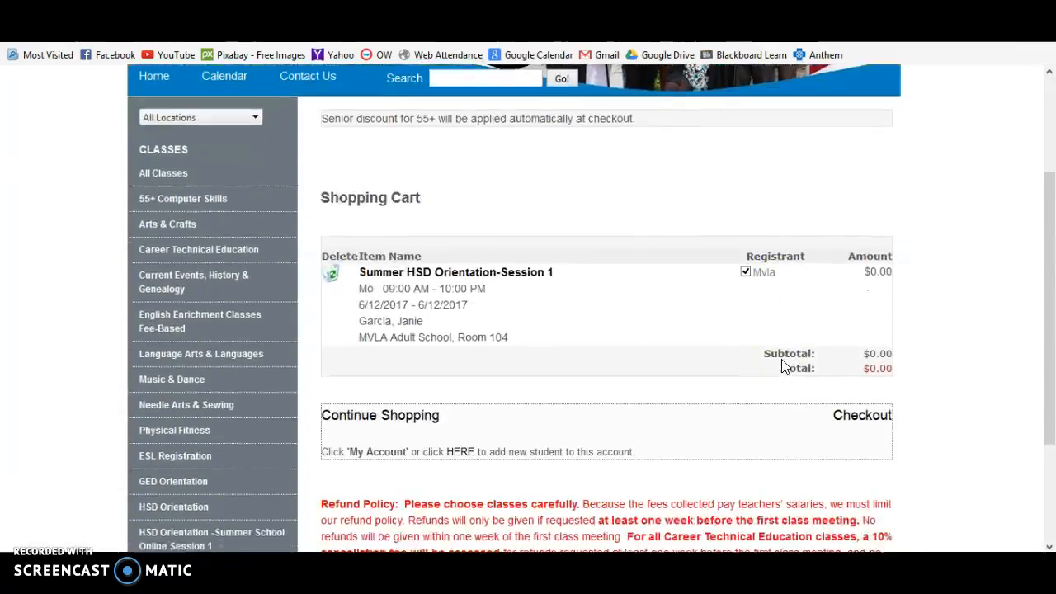
scroll(781, 360, "down", 1)
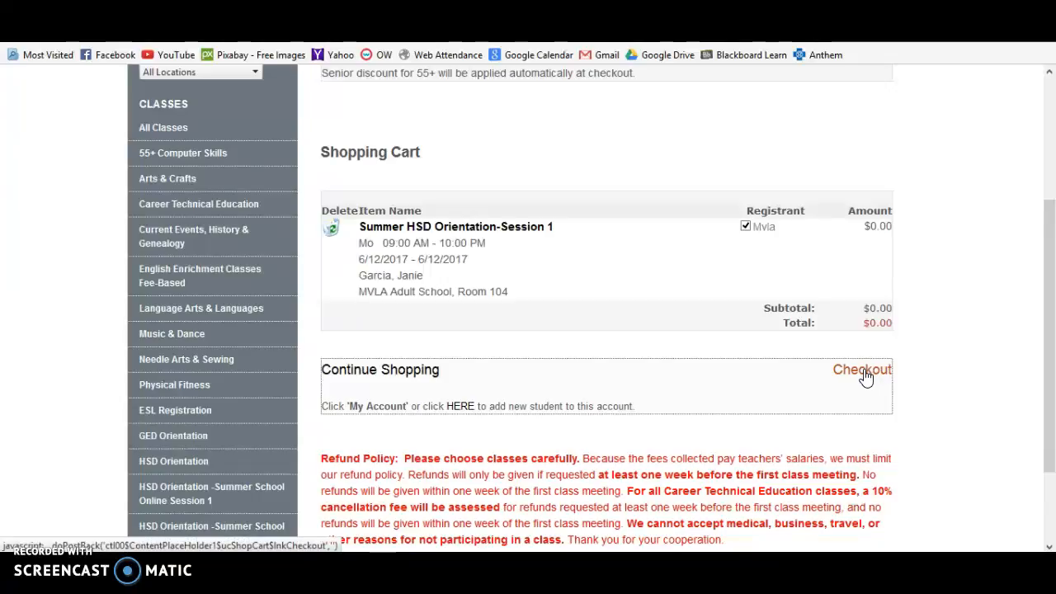
left_click(861, 370)
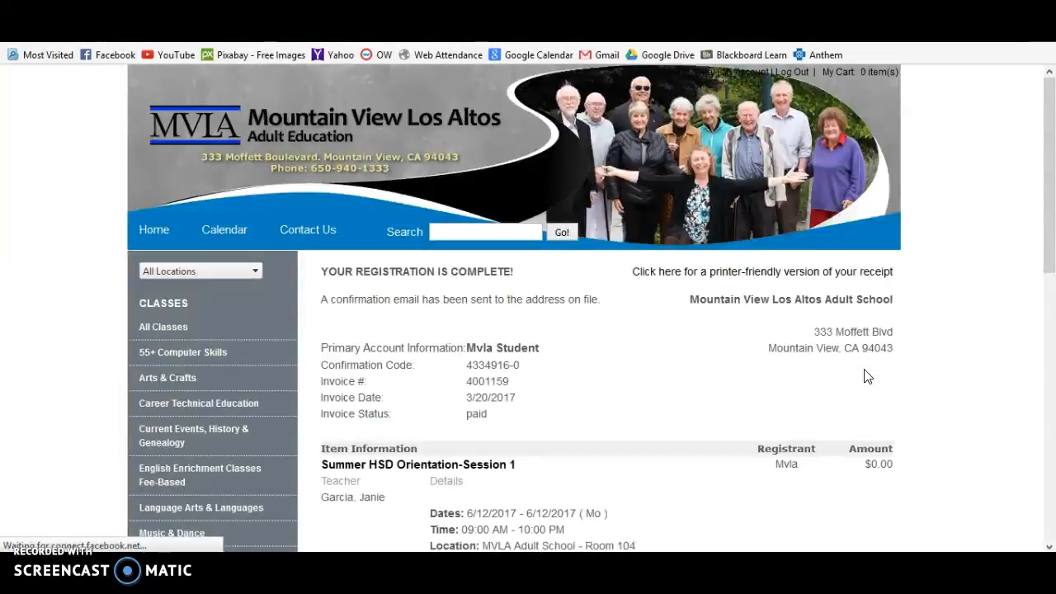
Scroll through the receipt confirming Summer HSD Orientation-Session 1 paid at $0.00.
scroll(866, 376, "down", 3)
scroll(866, 377, "down", 4)
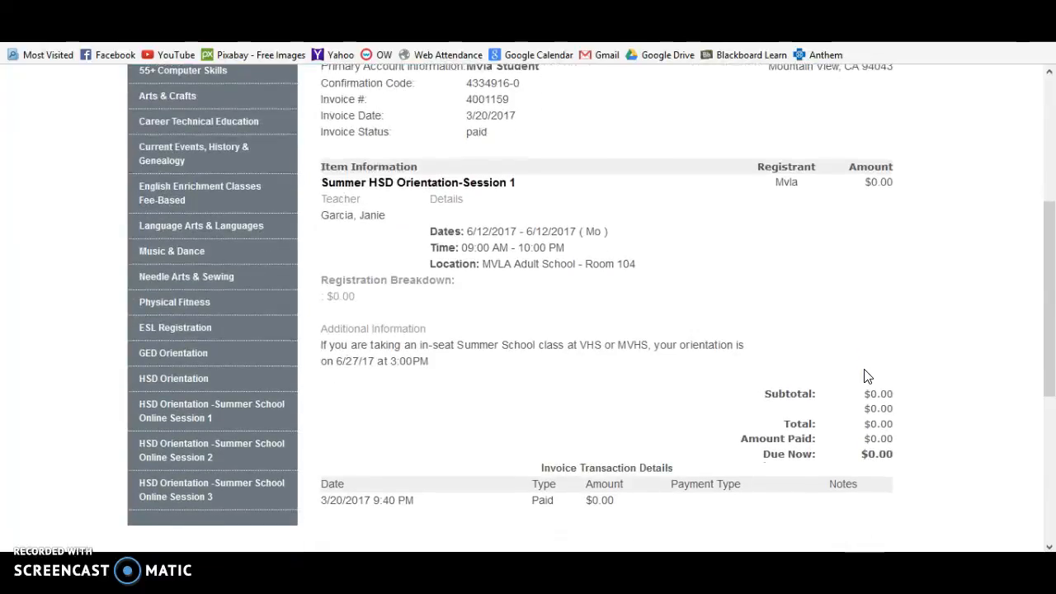
scroll(862, 378, "down", 2)
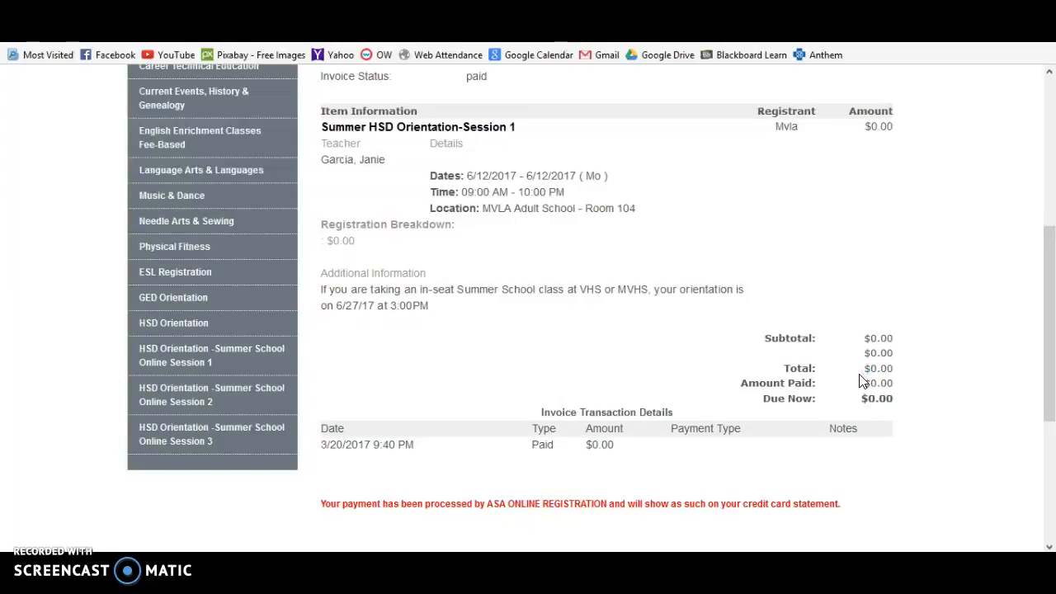
scroll(862, 381, "up", 3)
scroll(862, 381, "up", 1)
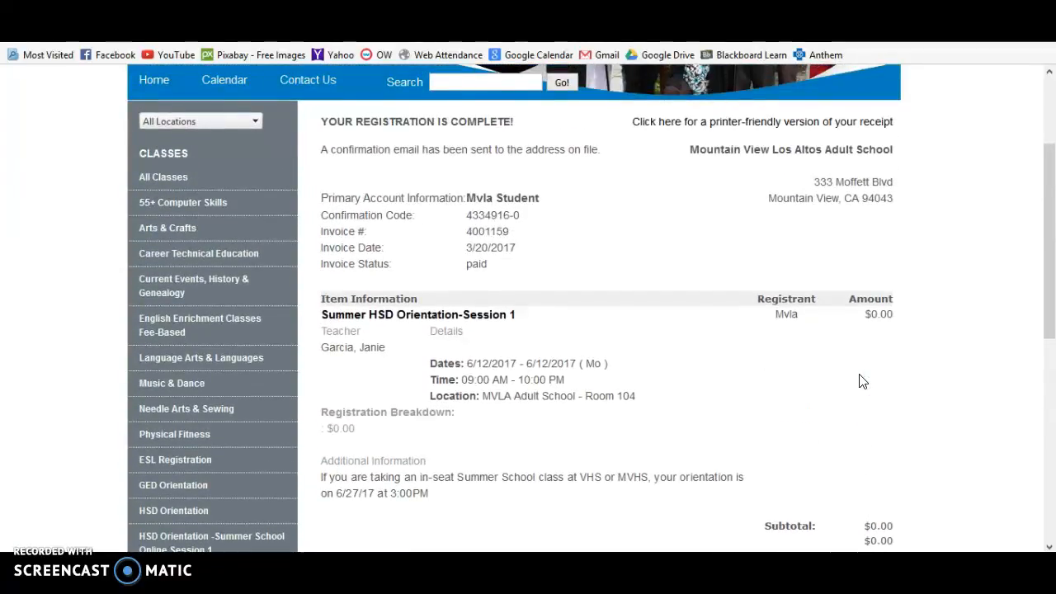
scroll(862, 381, "up", 3)
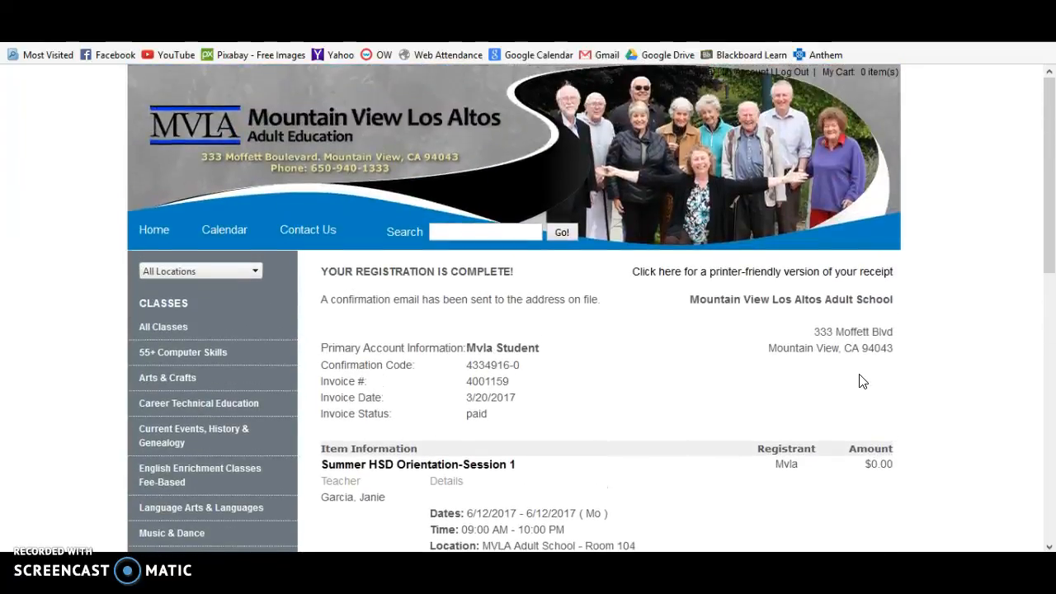
scroll(862, 381, "down", 4)
scroll(862, 381, "up", 4)
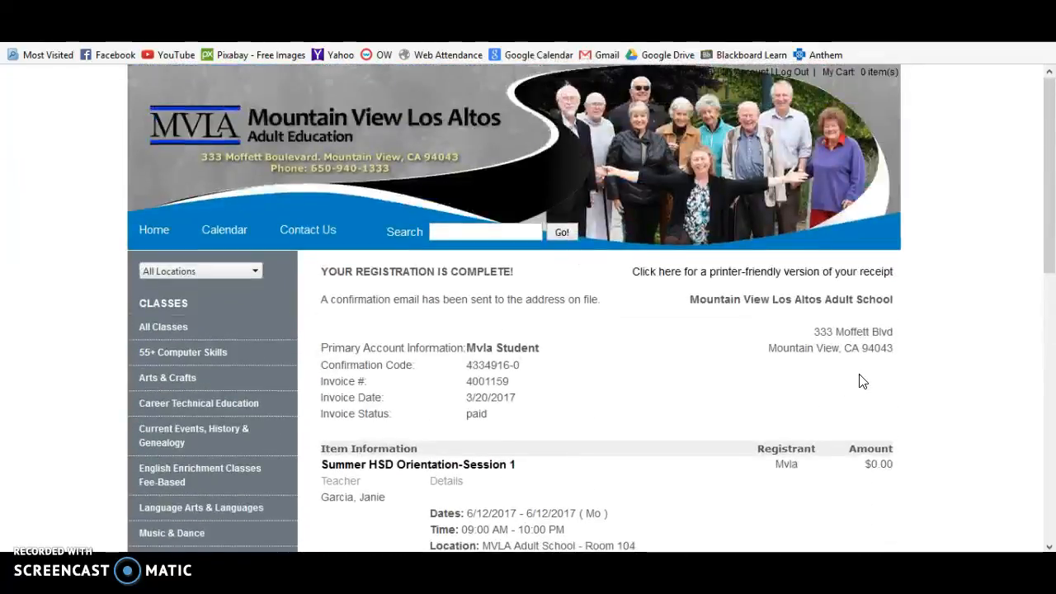
Log out of the student account, returning to the registration welcome page.
left_click(796, 75)
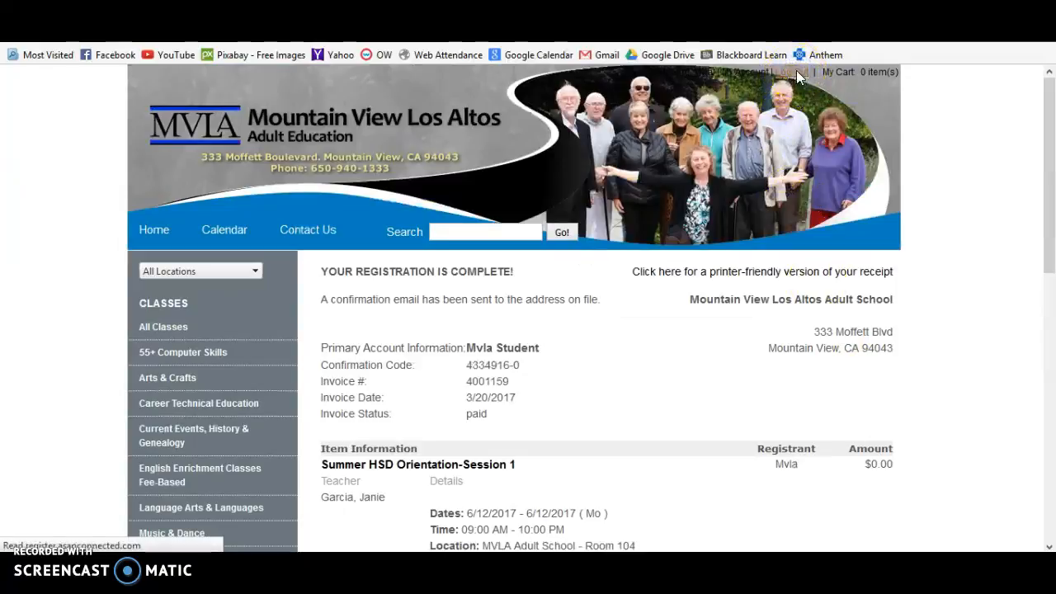
left_click(779, 329)
scroll(779, 330, "down", 2)
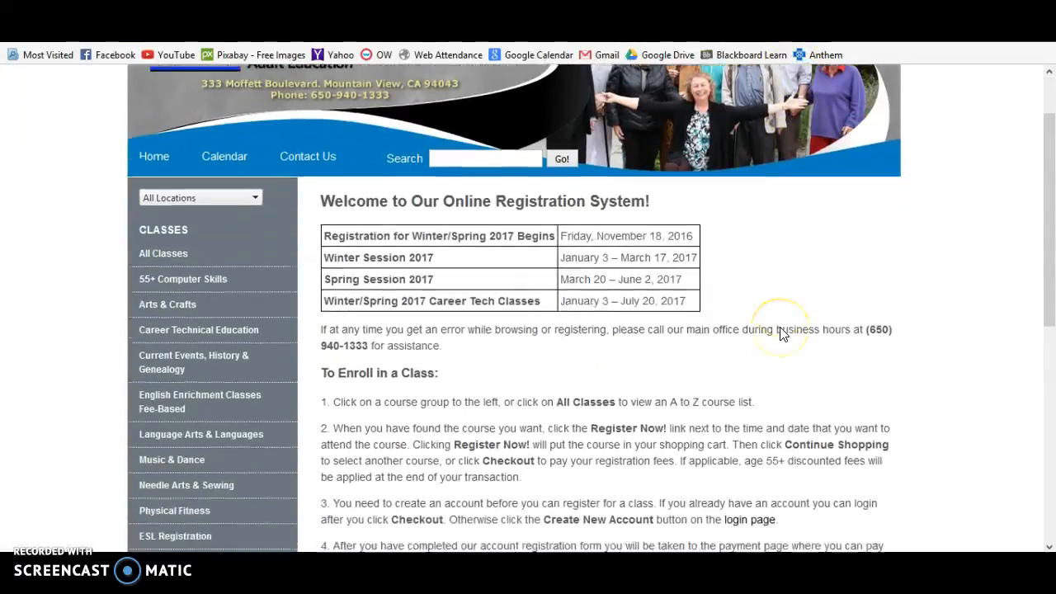
scroll(782, 332, "down", 2)
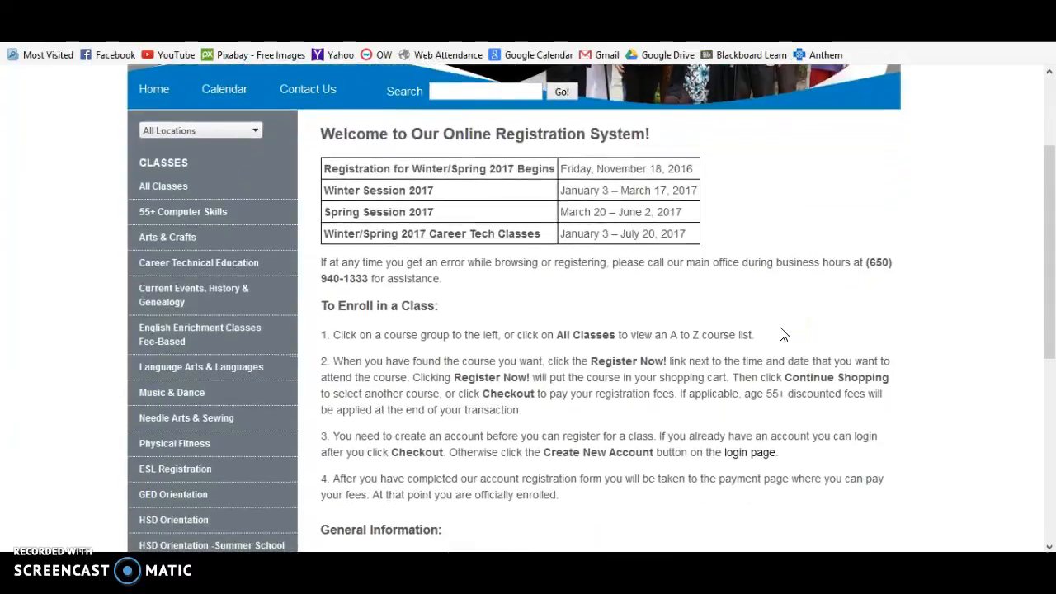